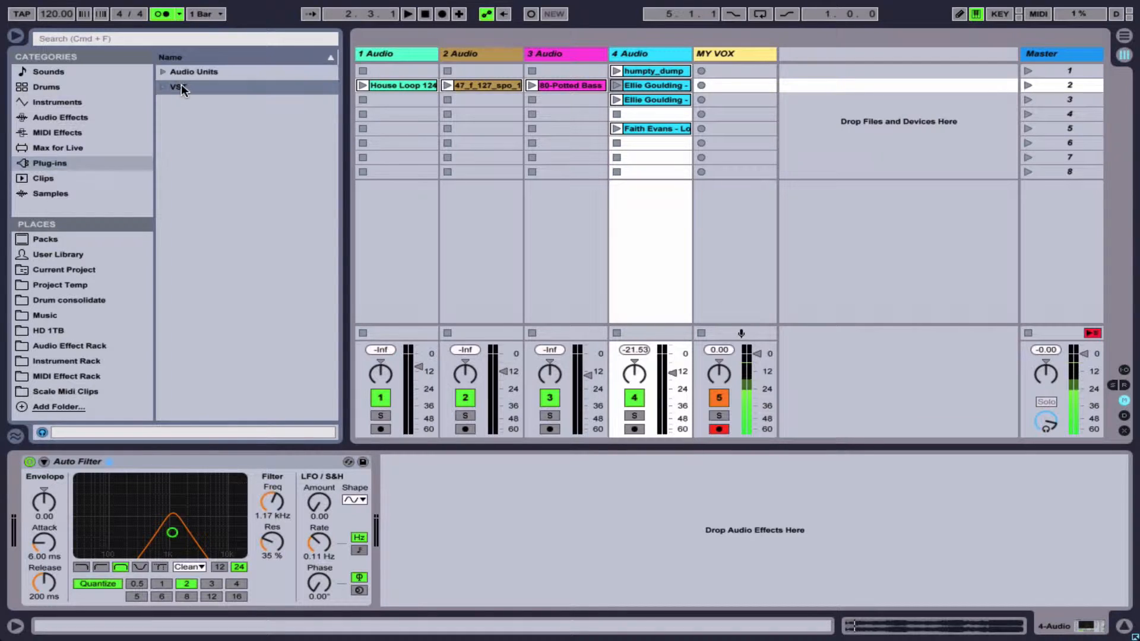
# Load the MFlanger VST from MeldaProduction's Modulation folder onto the 4 Audio track, after the Auto Filter
pyautogui.click(161, 87)
pyautogui.click(173, 98)
pyautogui.click(184, 116)
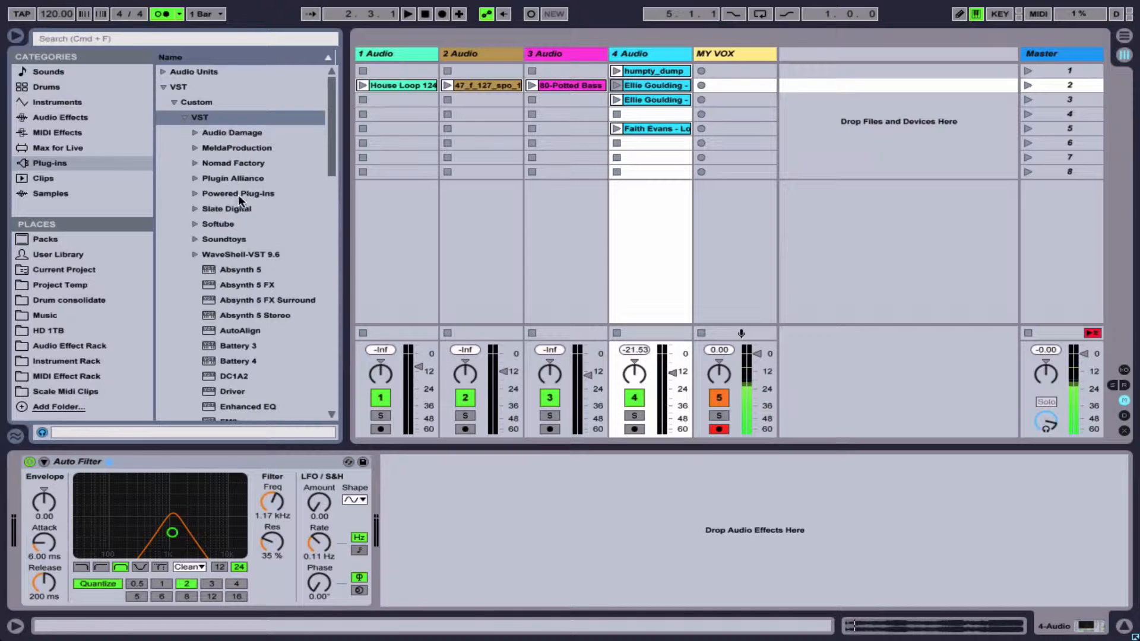
pyautogui.scroll(-10, 234, 259)
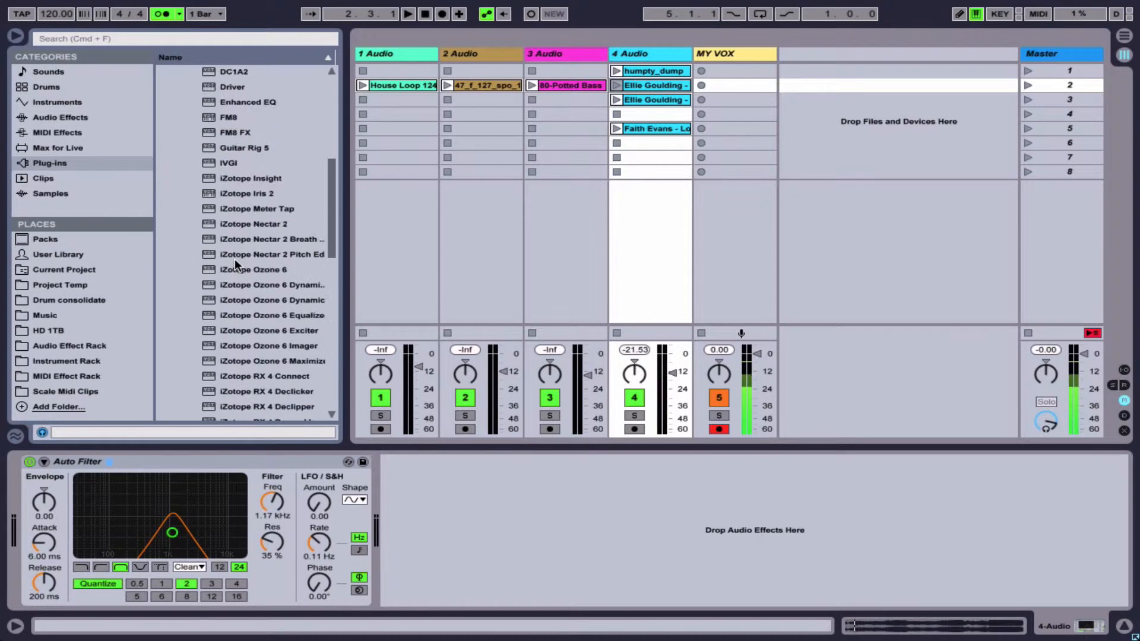
pyautogui.scroll(10, 234, 258)
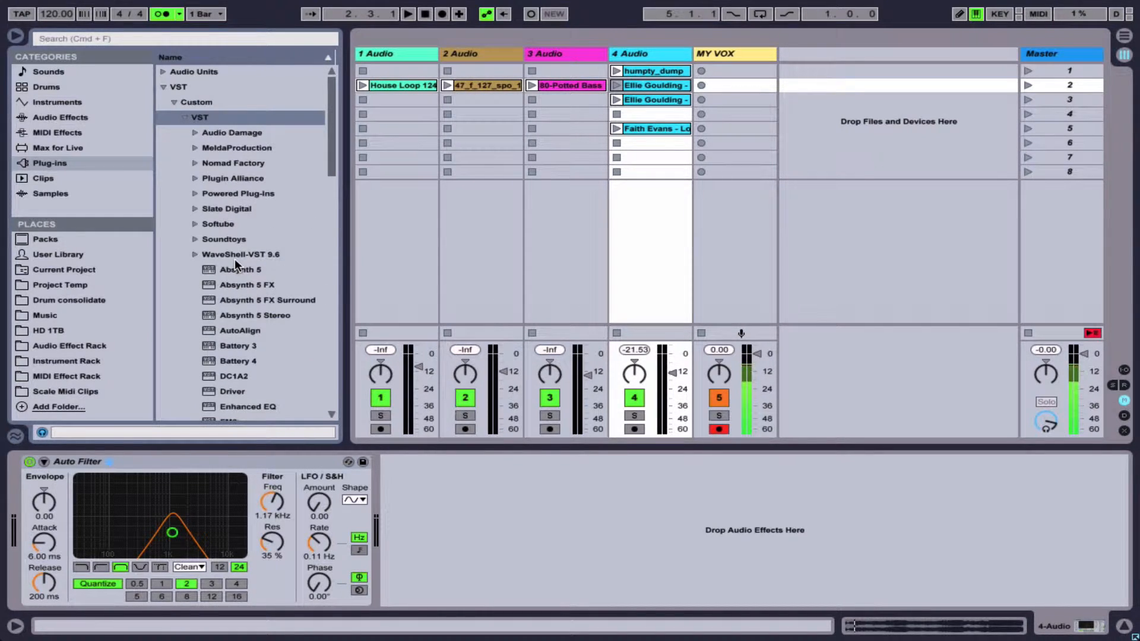
pyautogui.click(194, 148)
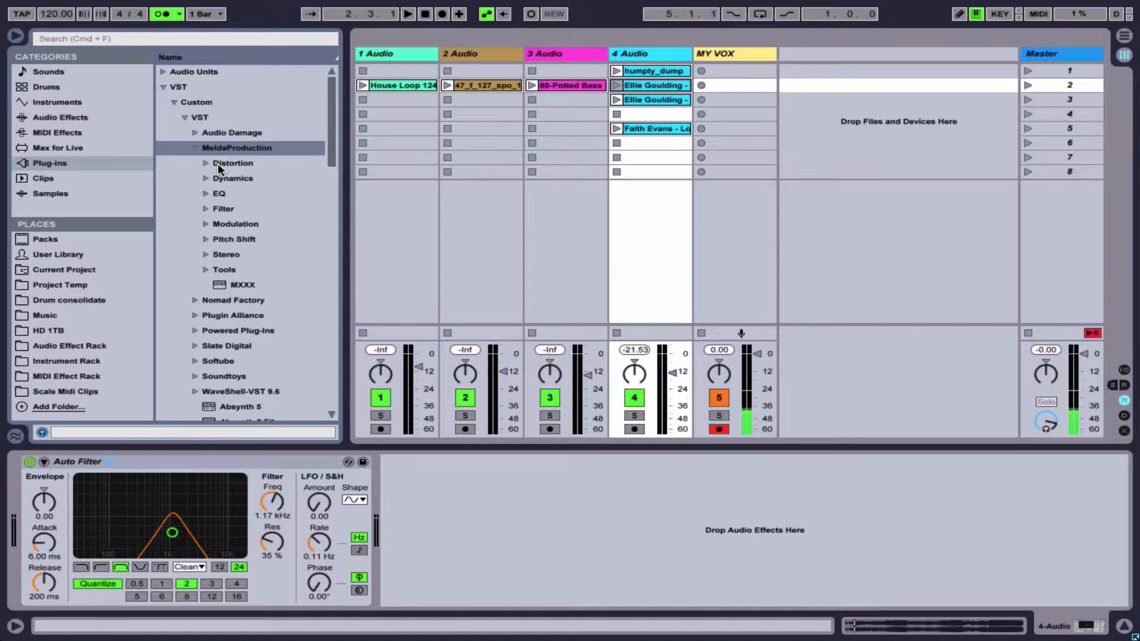
pyautogui.scroll(-15, 218, 163)
pyautogui.scroll(13, 218, 163)
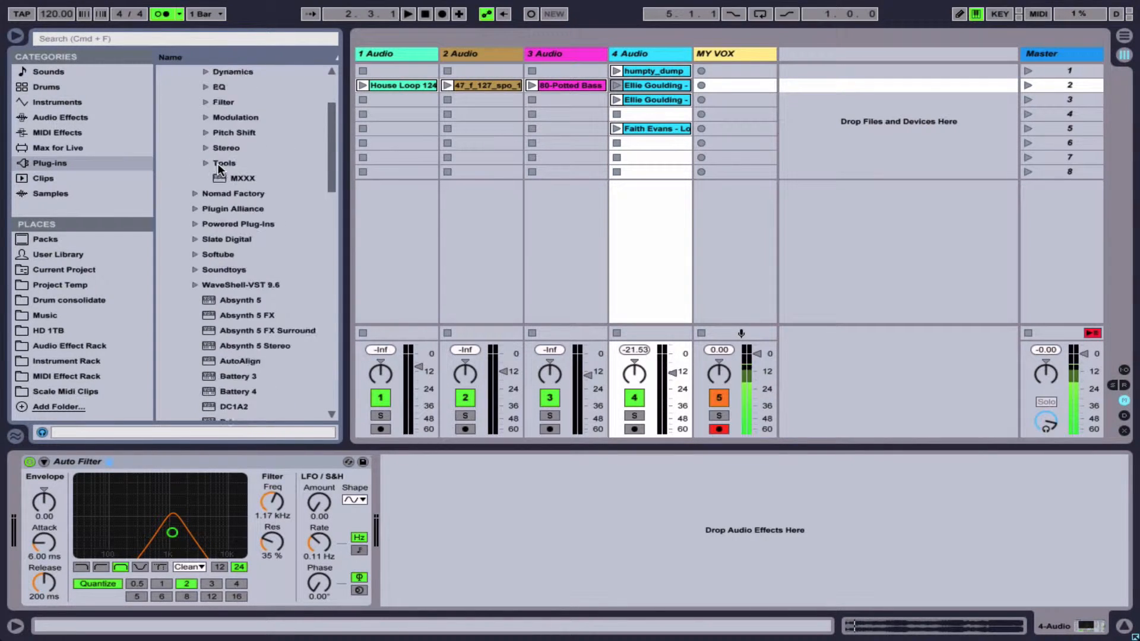
pyautogui.scroll(3, 217, 163)
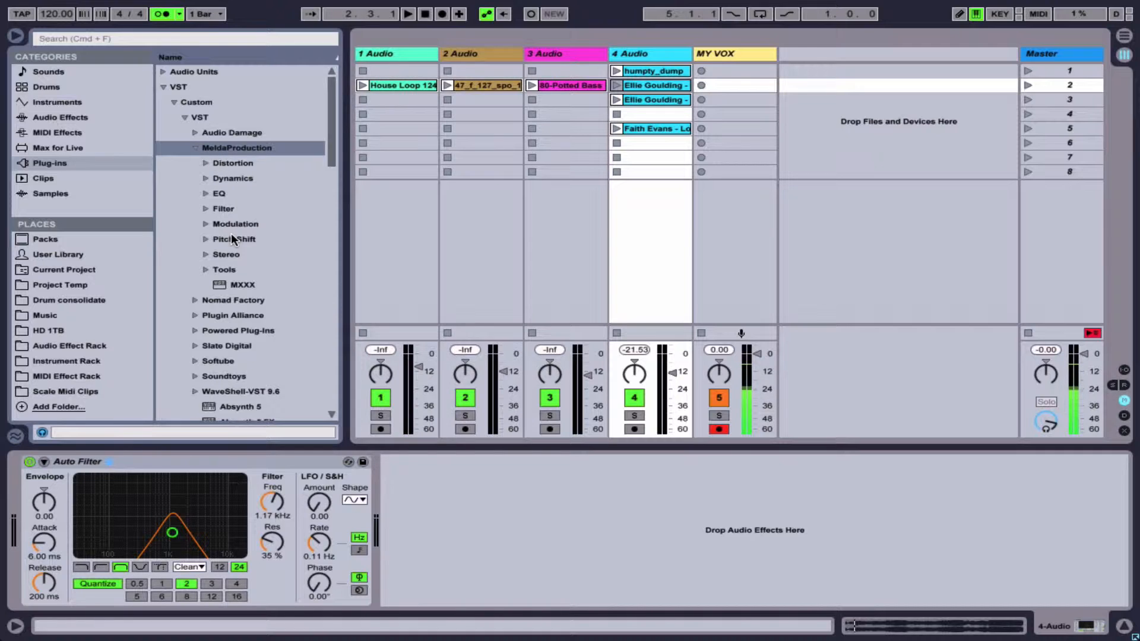
pyautogui.click(206, 223)
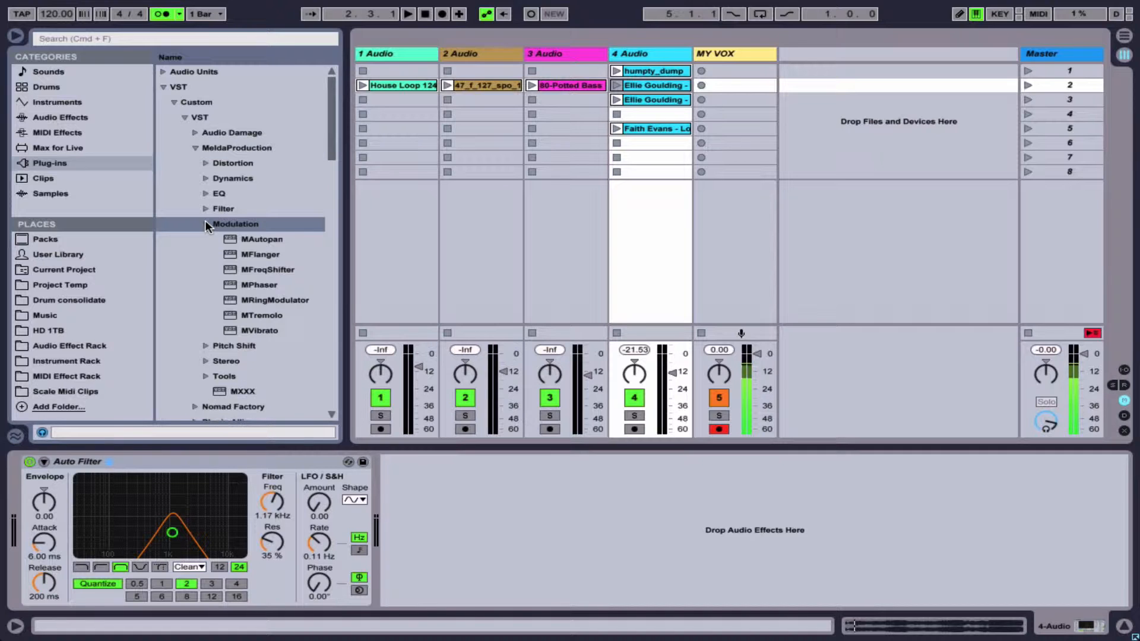
pyautogui.moveTo(252, 254); pyautogui.dragTo(475, 503)
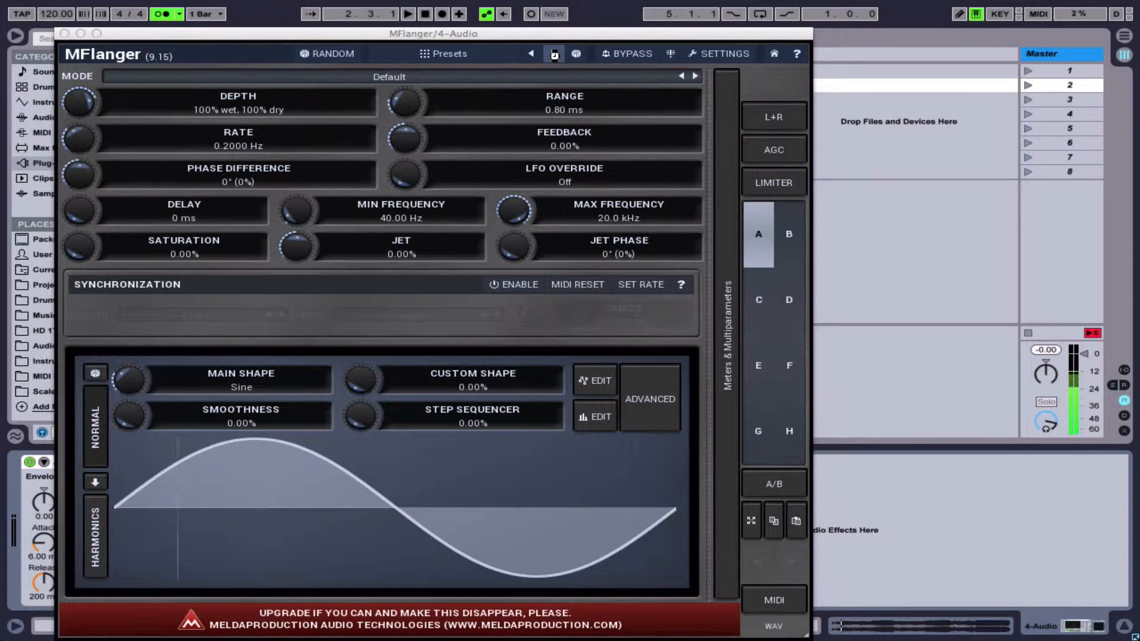
# Advance MFlanger to the Siren preset and play the scene 2 Ellie Goulding clip on 4 Audio
pyautogui.click(554, 54)
pyautogui.click(555, 54)
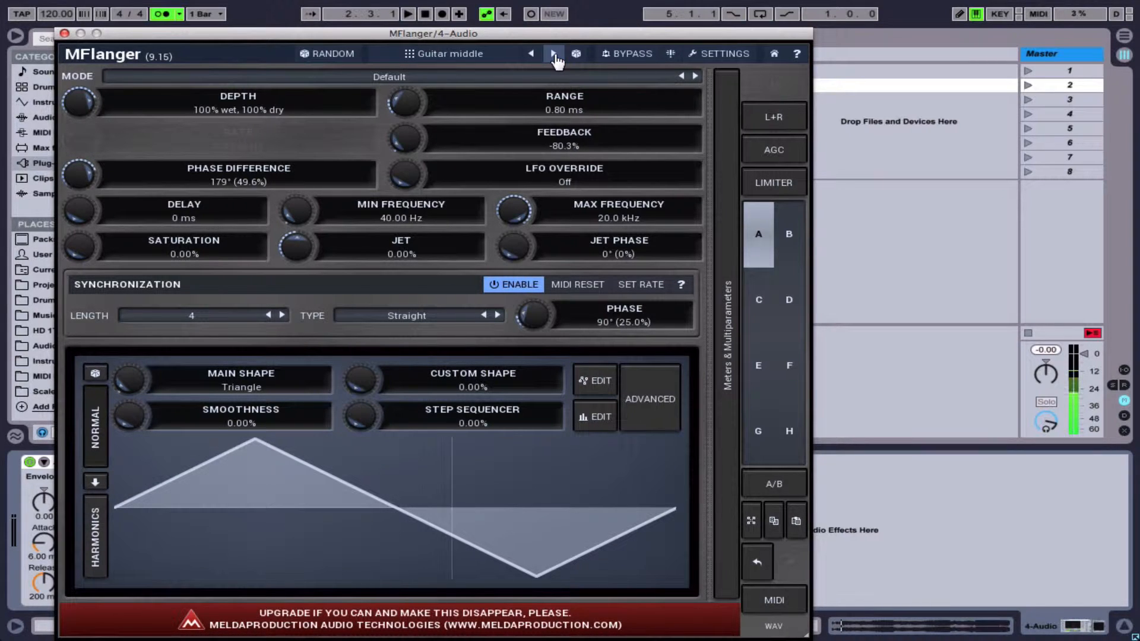
pyautogui.click(555, 55)
pyautogui.click(555, 55)
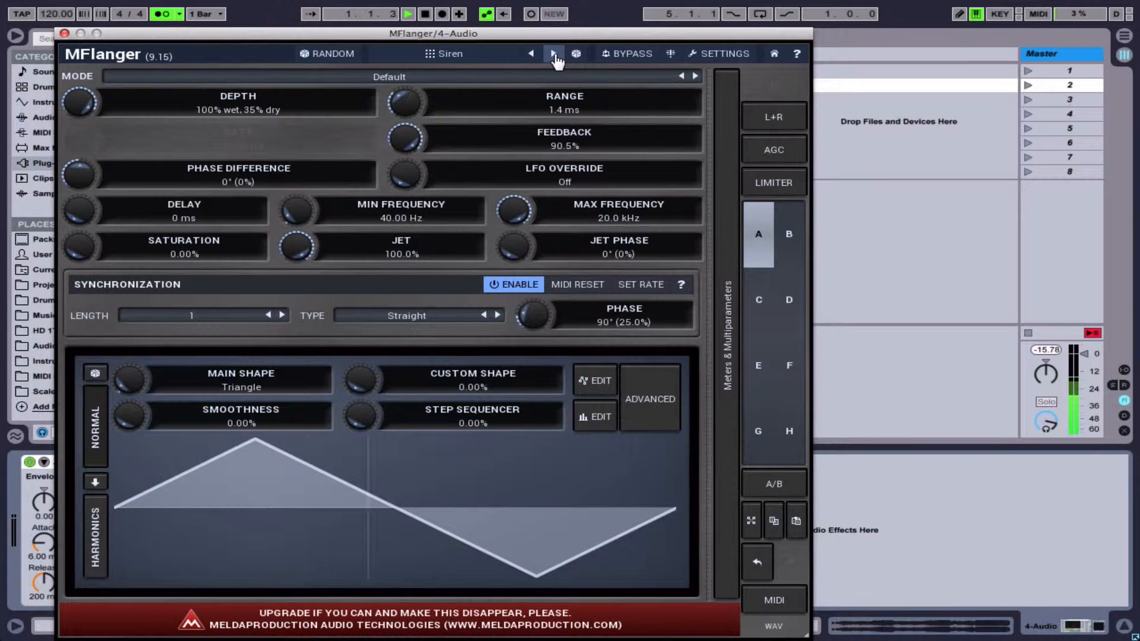
pyautogui.moveTo(432, 34); pyautogui.dragTo(519, 297)
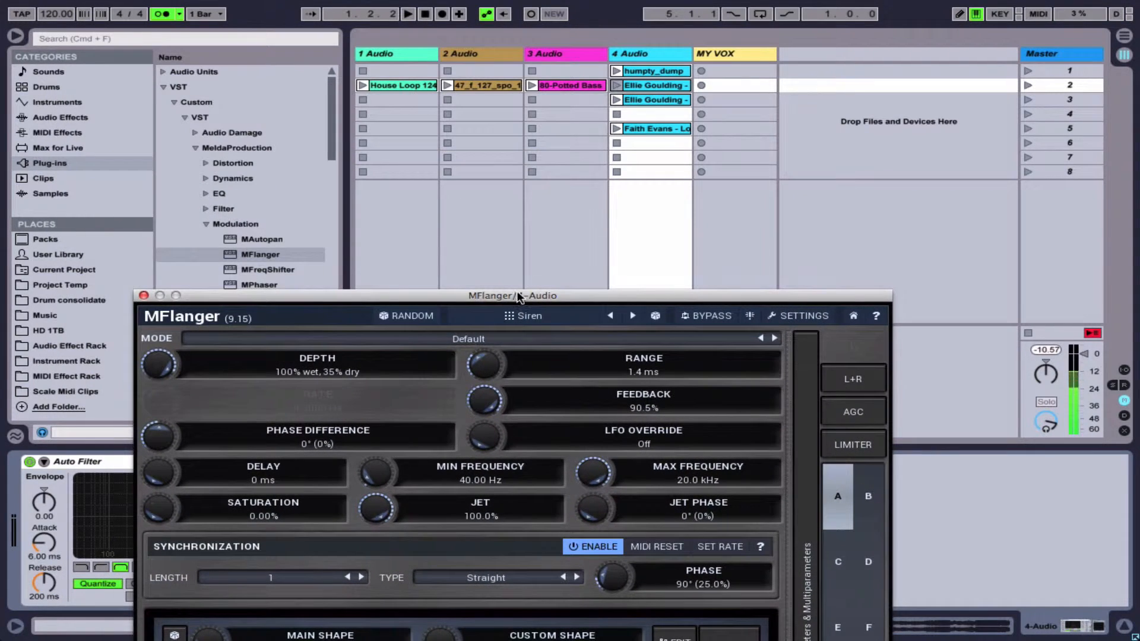
pyautogui.click(618, 87)
pyautogui.moveTo(491, 292); pyautogui.dragTo(447, 55)
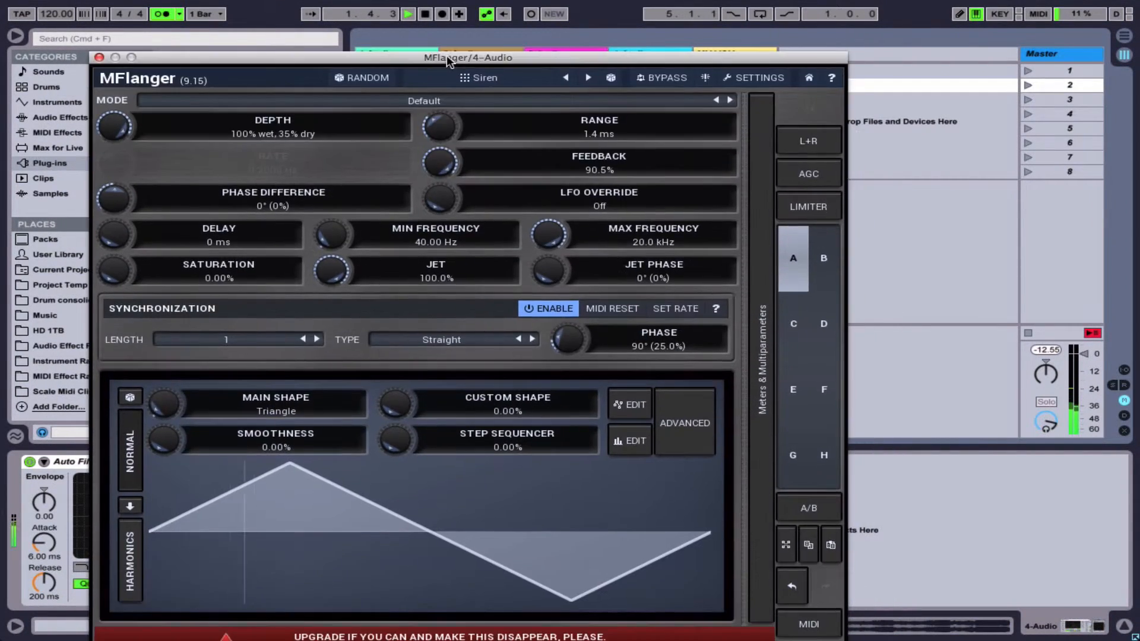
# Switch MFlanger to the Chorus preset, and stop playback and close the plug-in window
pyautogui.click(588, 78)
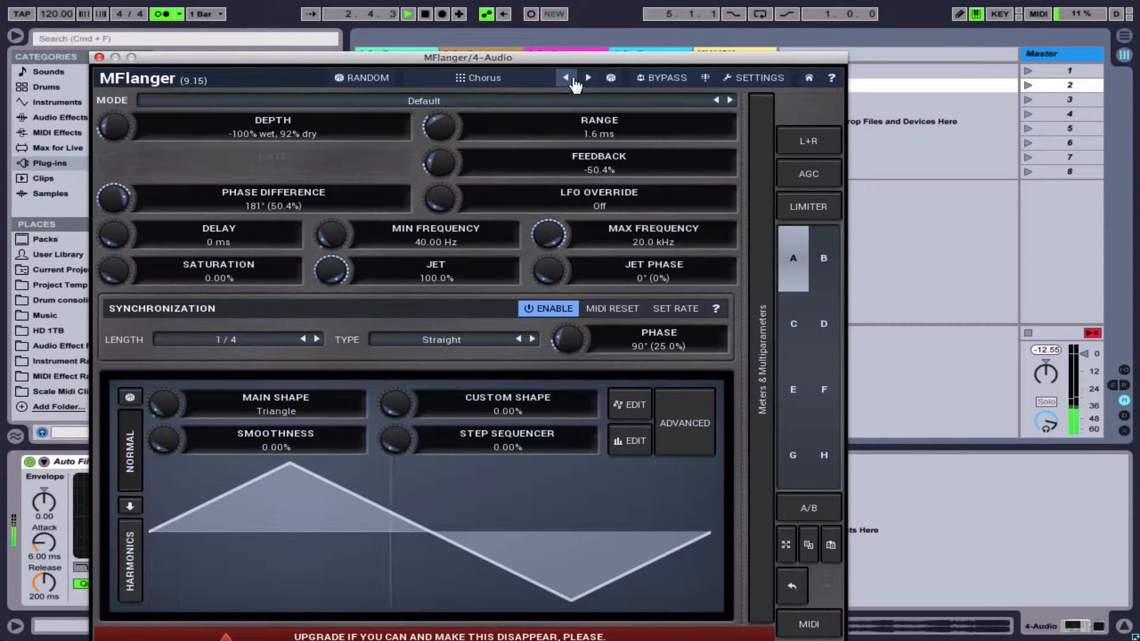
pyautogui.press('space')
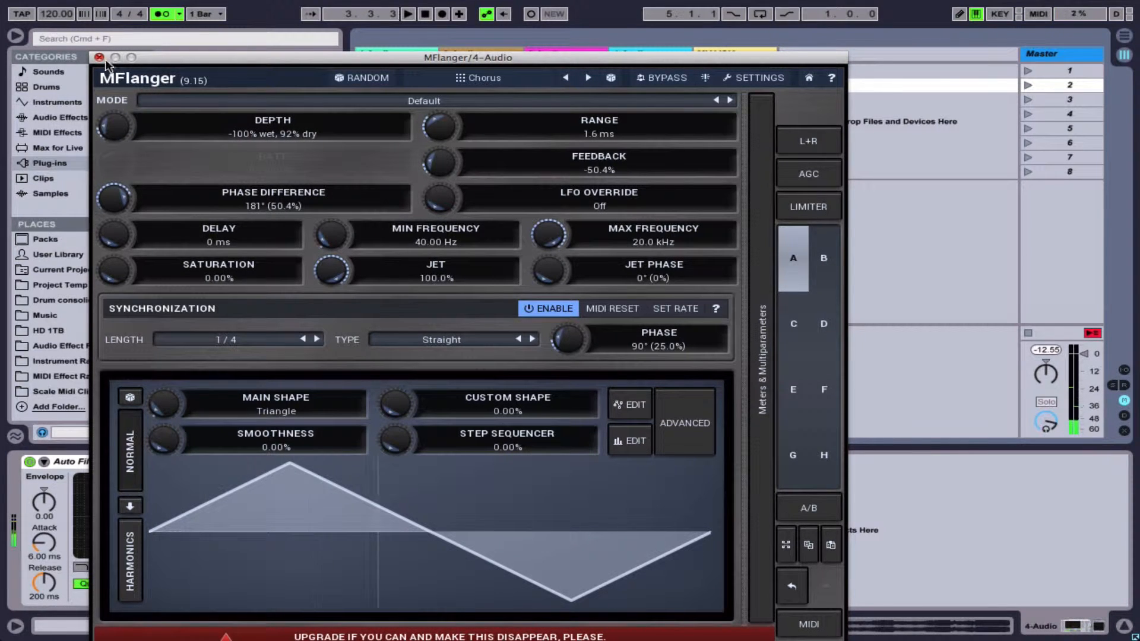
pyautogui.click(99, 58)
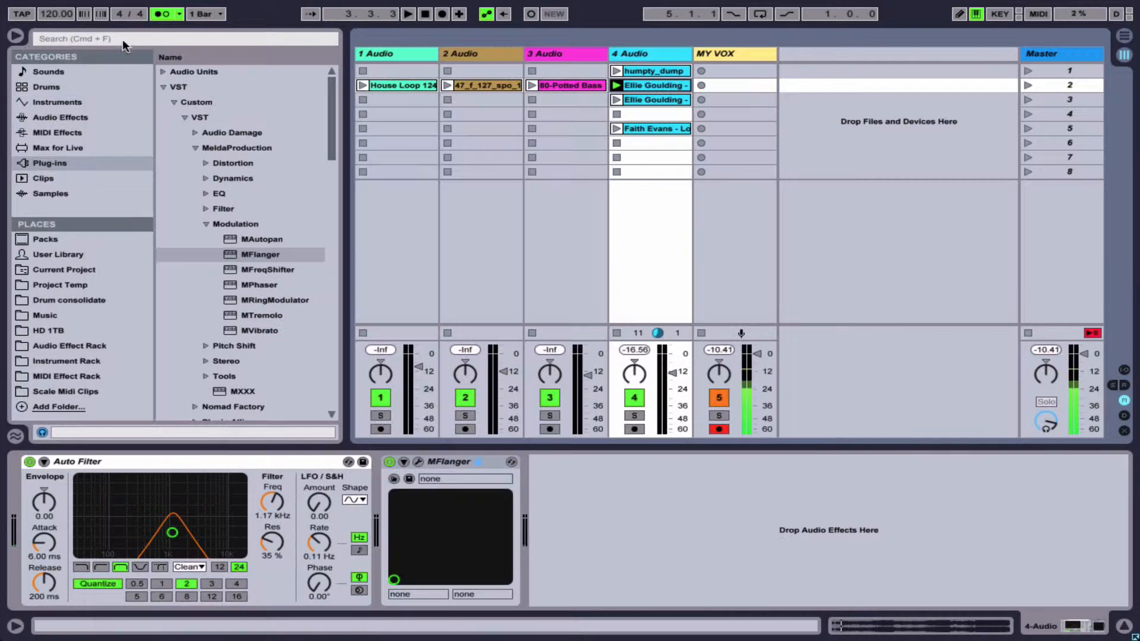
# Hide the browser and briefly view the MFlanger plug-in interface from its device on 4 Audio
pyautogui.click(16, 36)
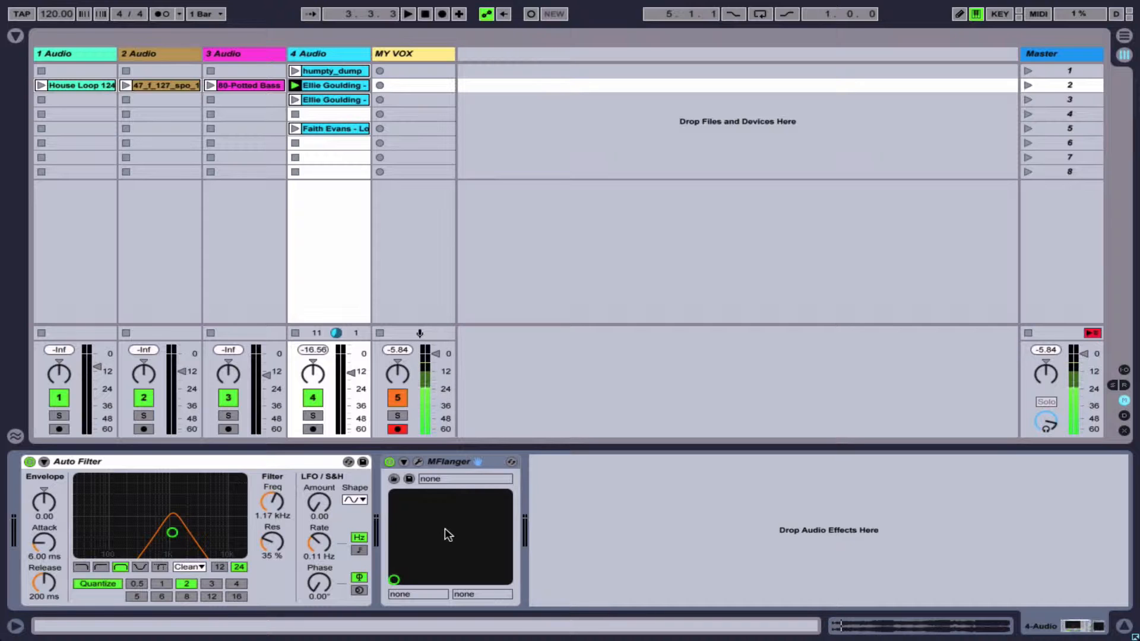
pyautogui.click(419, 461)
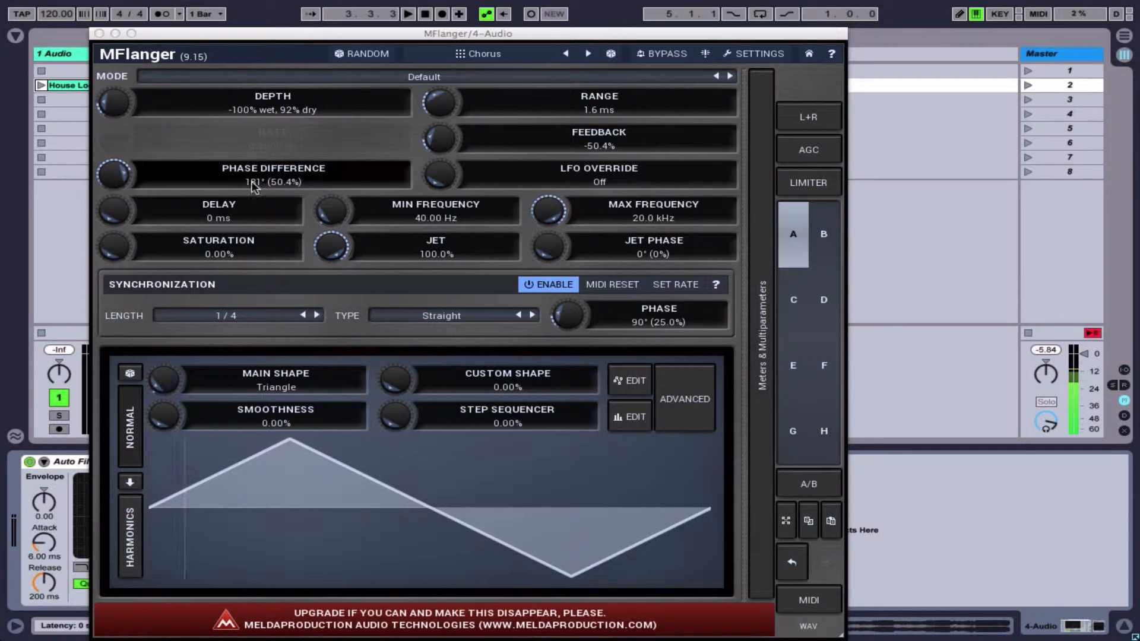
pyautogui.click(99, 34)
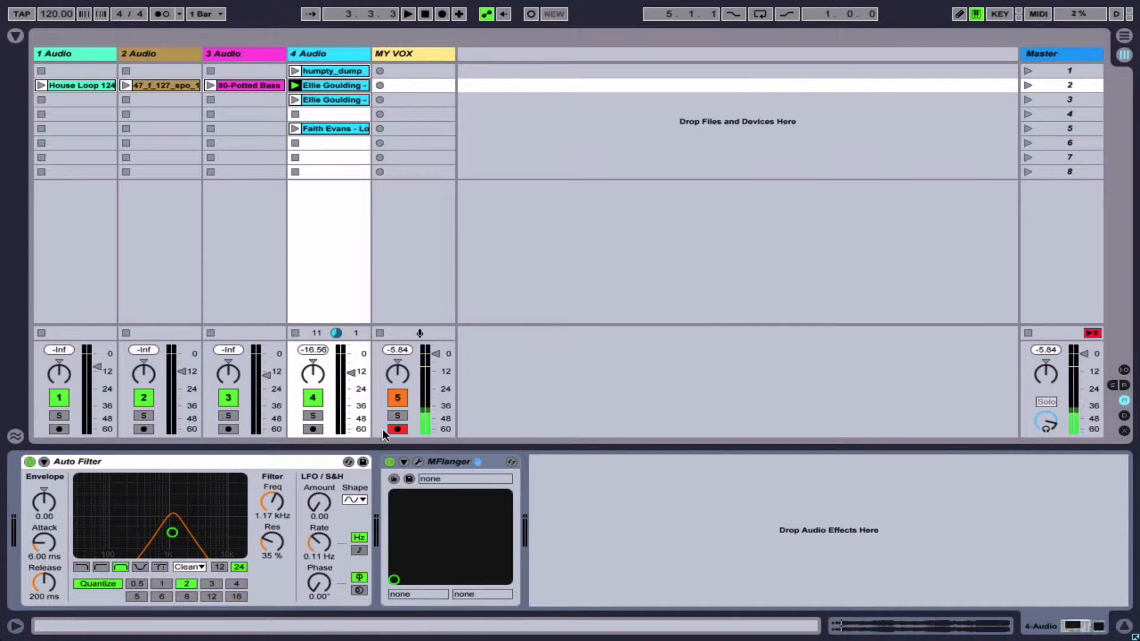
# Unfold the MFlanger device's parameter area and add Depth to it through Configure mode, leaving Configure mode off
pyautogui.click(403, 461)
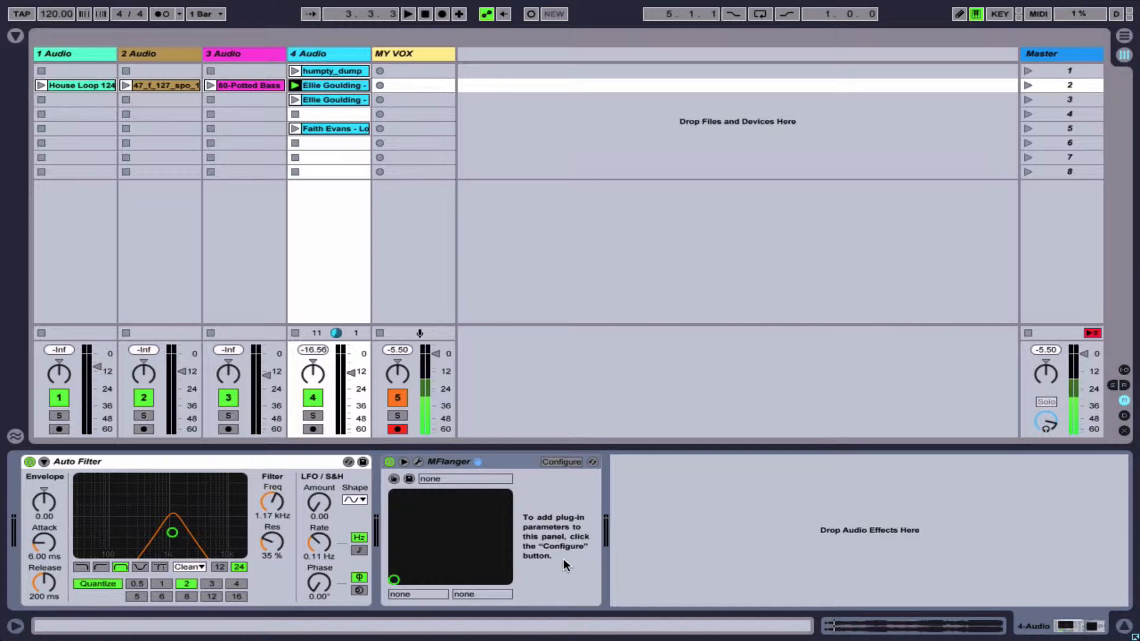
pyautogui.click(562, 462)
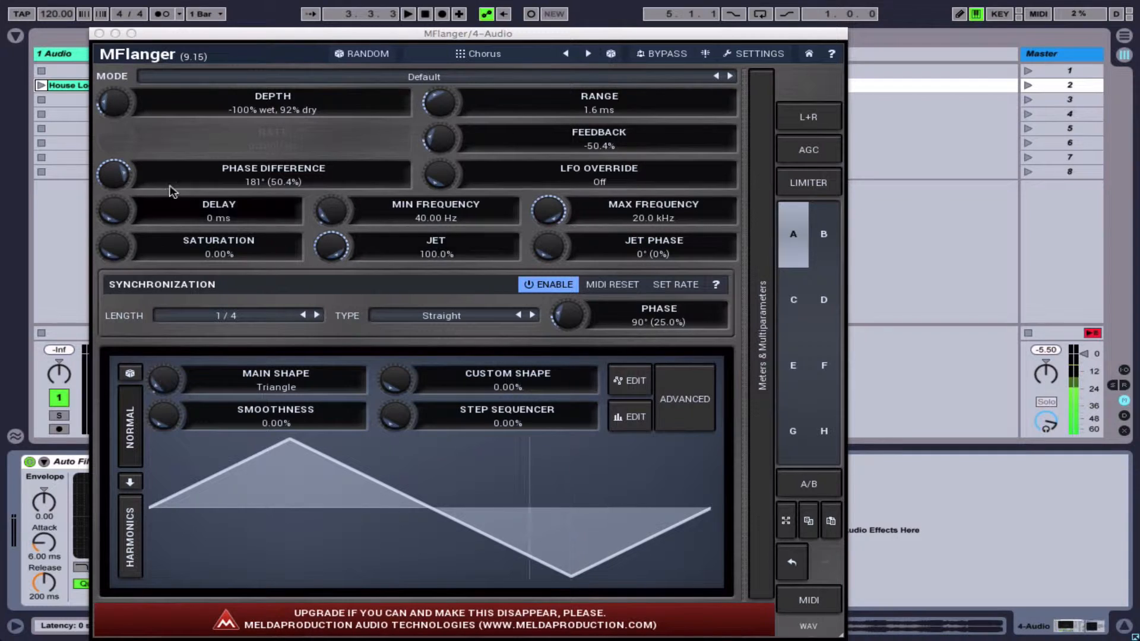
pyautogui.click(118, 101)
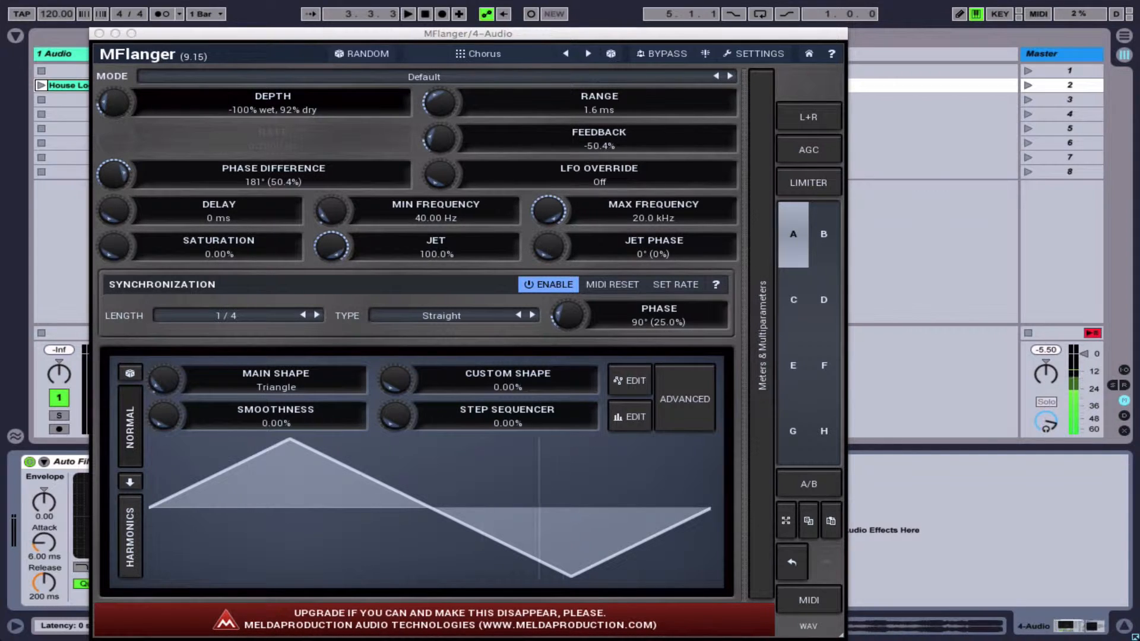
pyautogui.moveTo(118, 101)
pyautogui.mouseDown()
pyautogui.moveTo(117, 86)
pyautogui.moveTo(117, 101)
pyautogui.mouseUp()
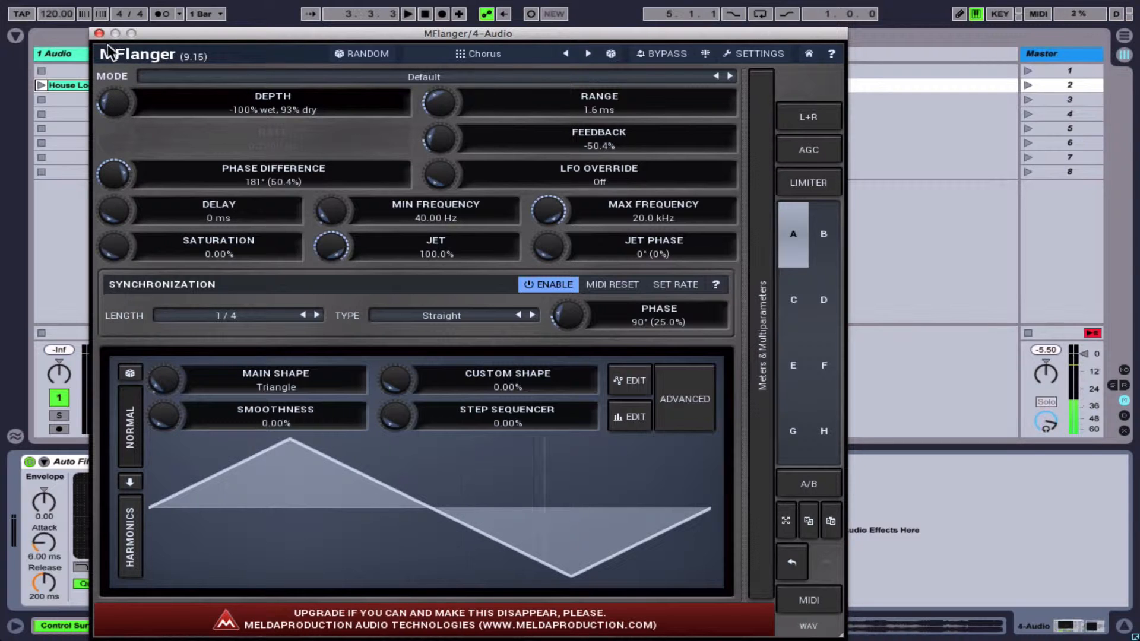
pyautogui.click(99, 33)
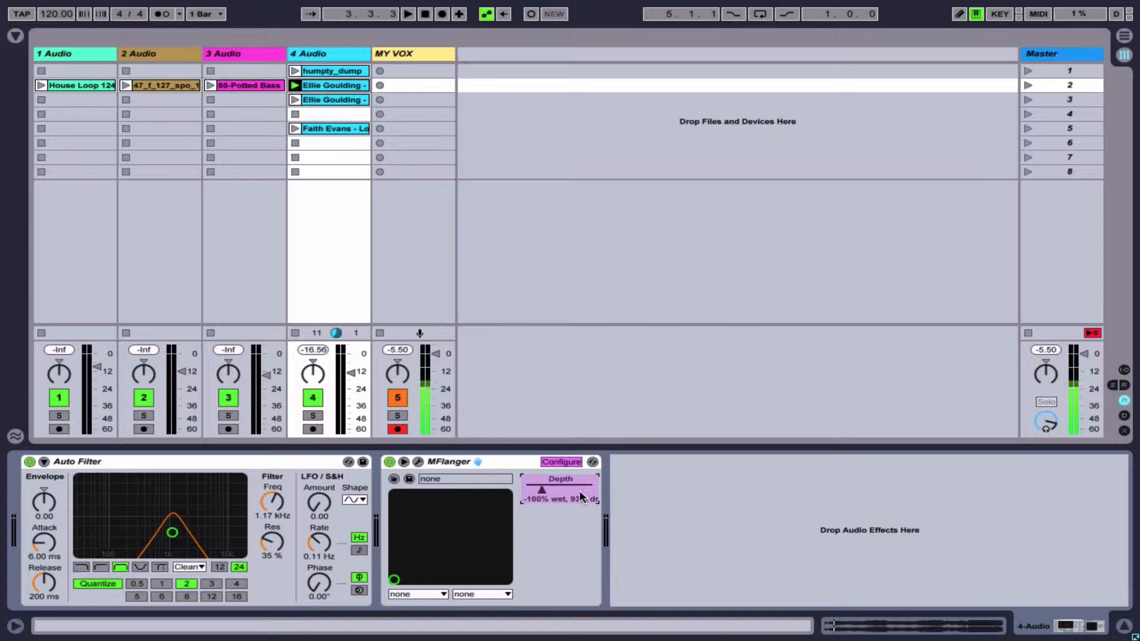
pyautogui.click(560, 463)
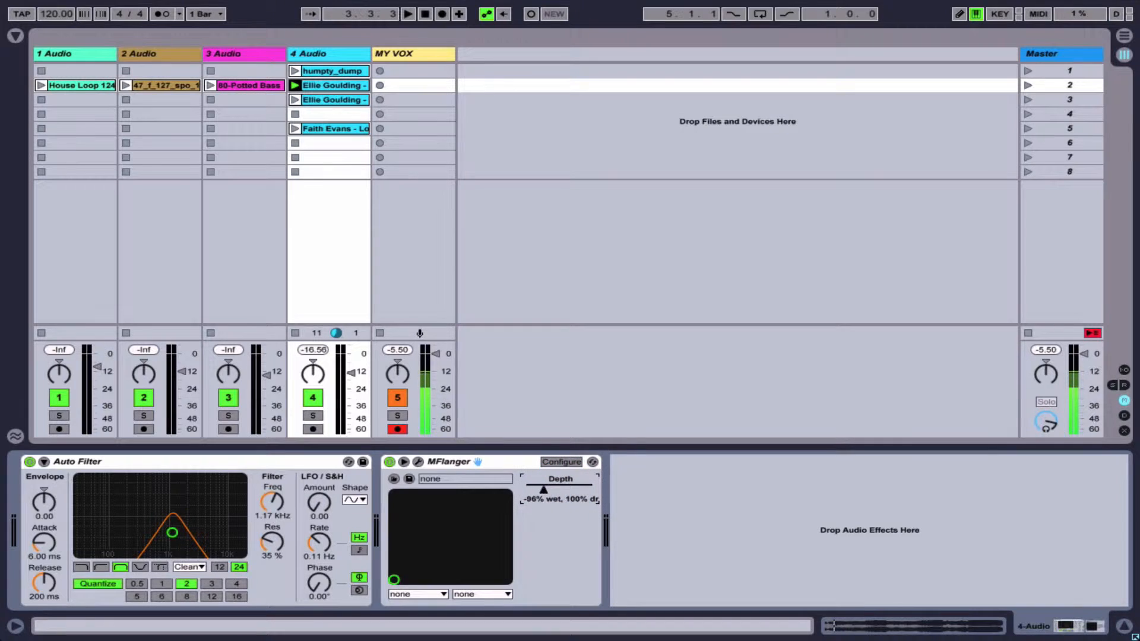
# Set MFlanger's Depth to about -3% wet, 100% dry, and expose Feedback through Configure mode by moving it to -44.4%
pyautogui.moveTo(543, 490)
pyautogui.mouseDown()
pyautogui.moveTo(579, 490)
pyautogui.moveTo(557, 487)
pyautogui.mouseUp()
pyautogui.click(562, 462)
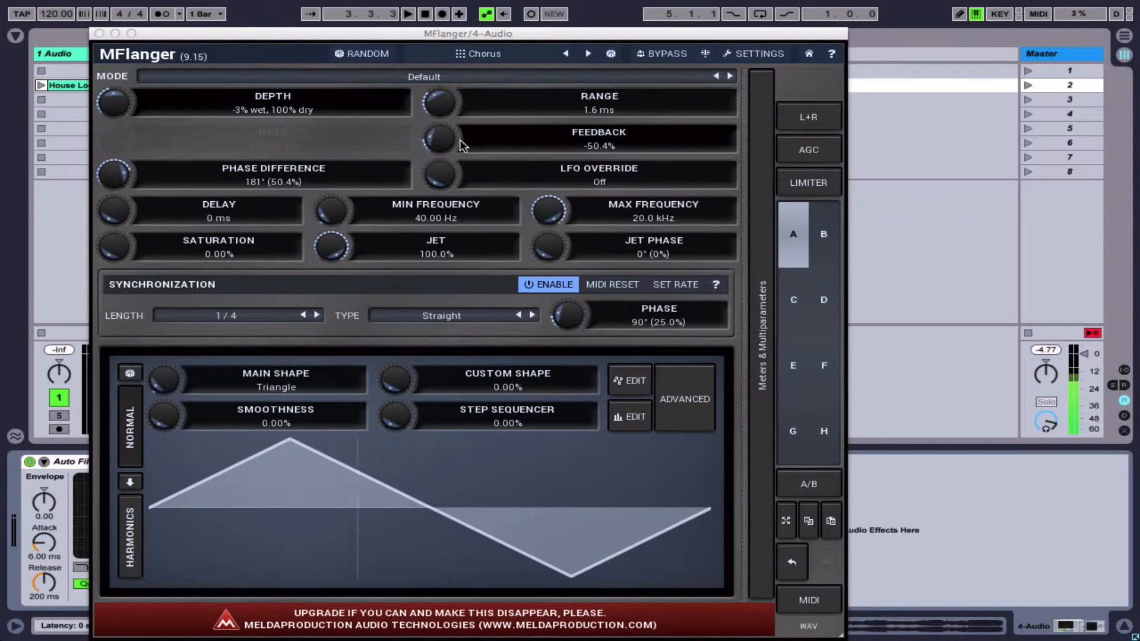
pyautogui.moveTo(463, 145); pyautogui.dragTo(462, 133)
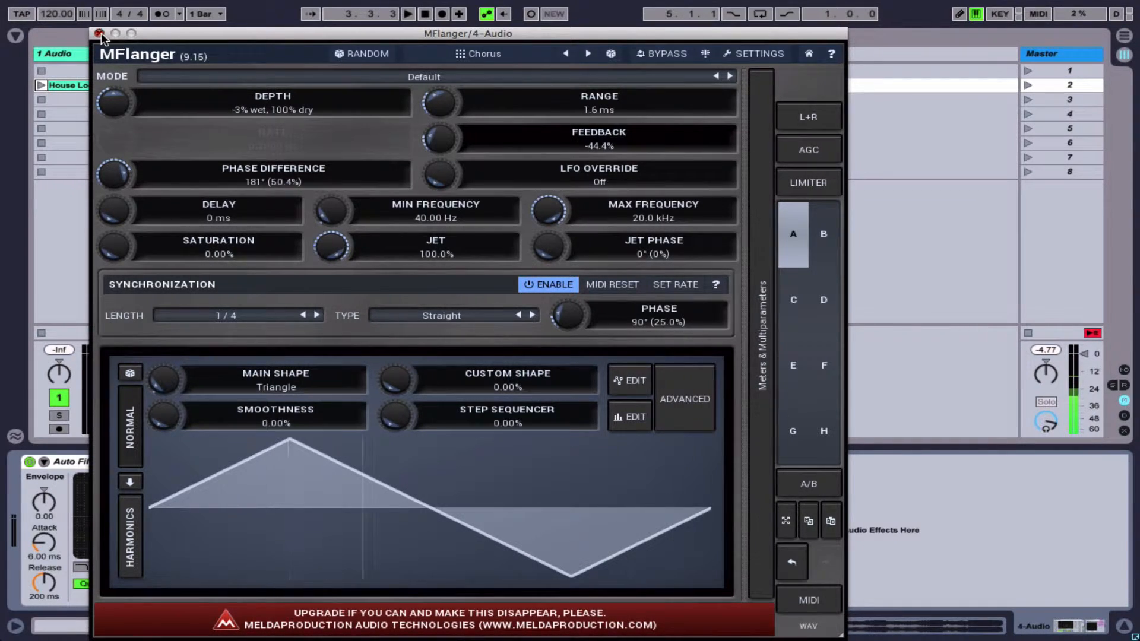
pyautogui.click(99, 34)
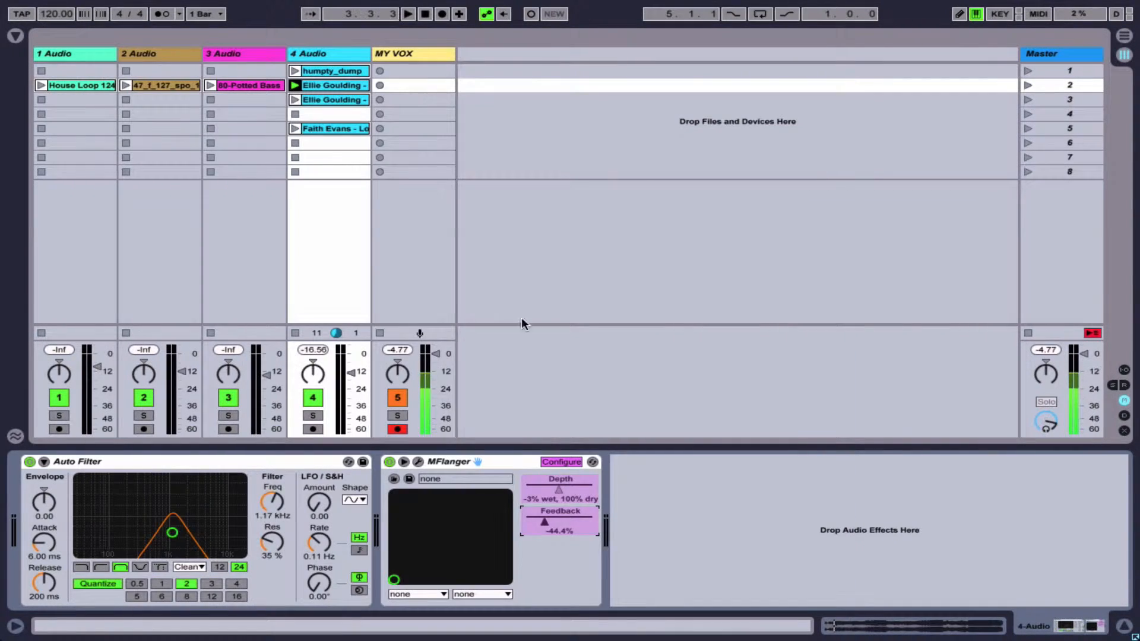
pyautogui.click(555, 462)
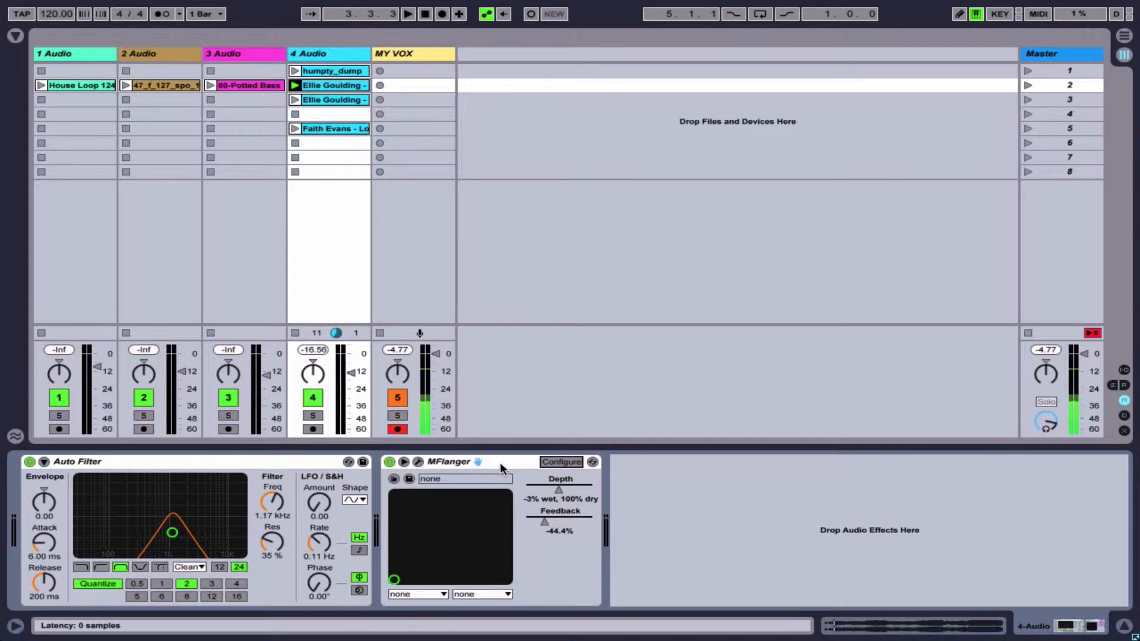
# Open the scene 2 Ellie Goulding clip on 4 Audio and show its MFlanger Feedback envelope
pyautogui.doubleClick(332, 85)
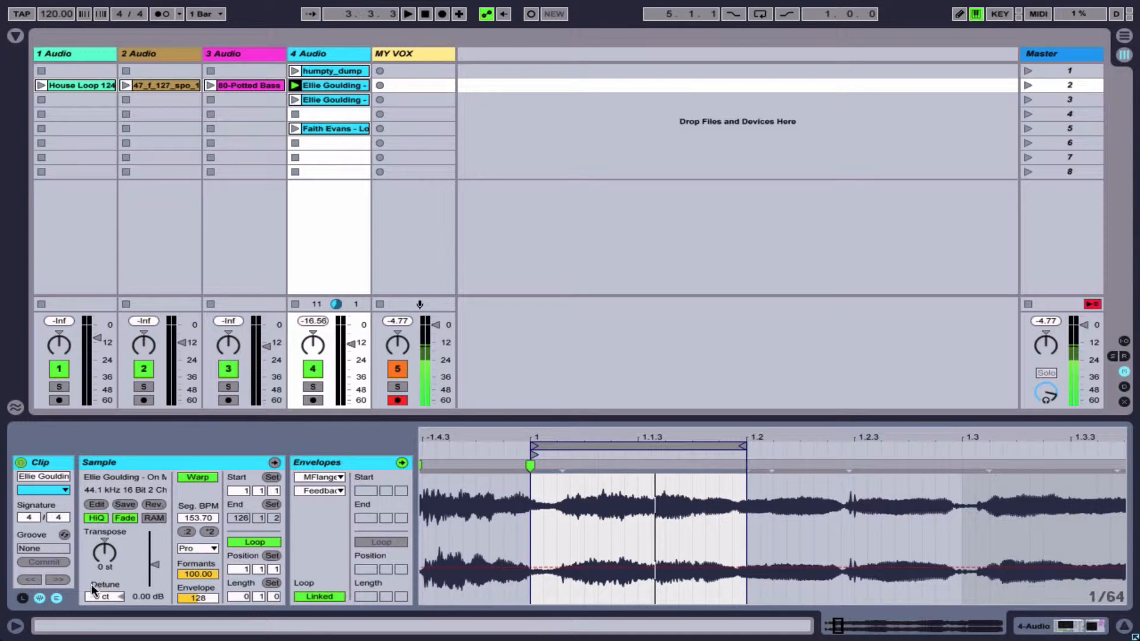
pyautogui.click(339, 478)
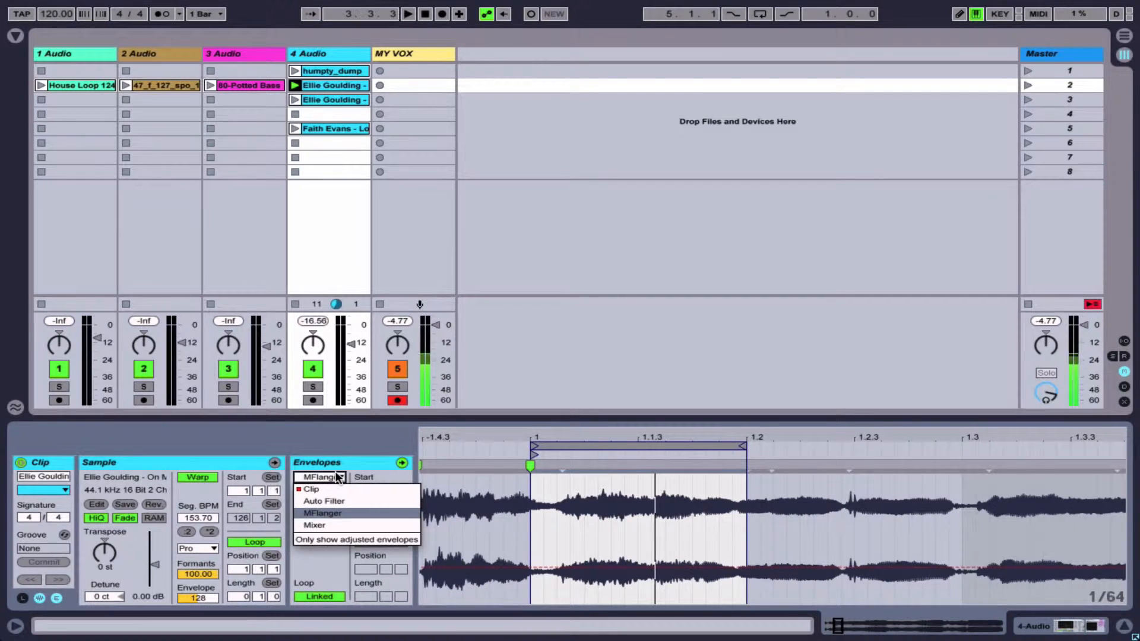
pyautogui.click(336, 515)
pyautogui.click(335, 490)
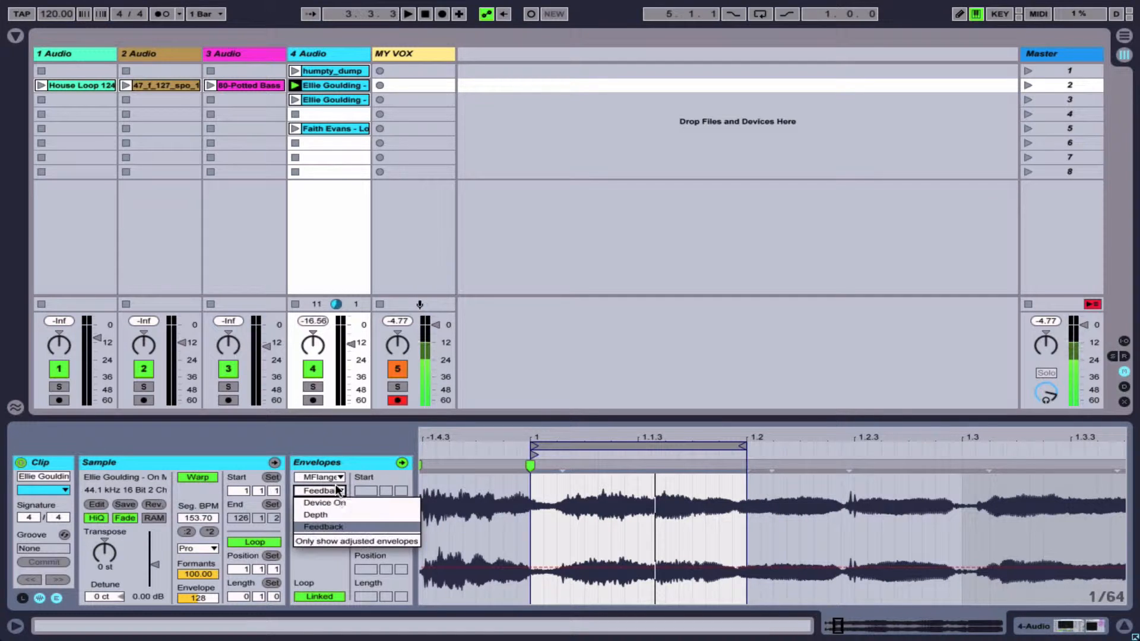
pyautogui.click(336, 527)
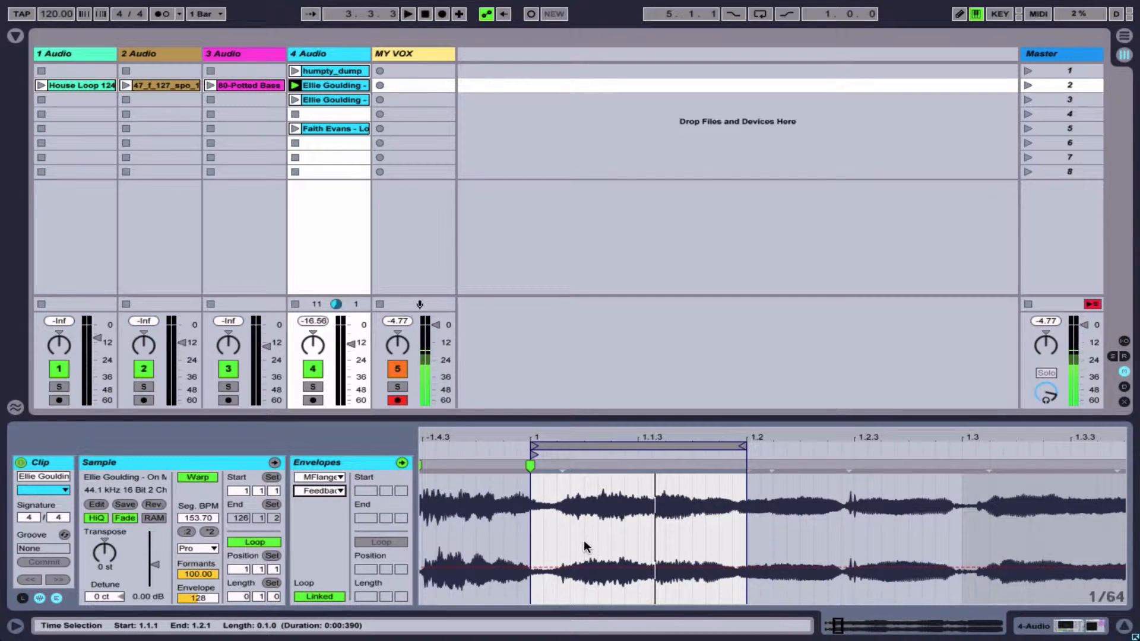
# Draw MFlanger's Depth envelope from 1 to 1.2, starting near 0.49, peaking close to maximum, dipping to minimum and returning to mid-level, and play the clip
pyautogui.click(334, 491)
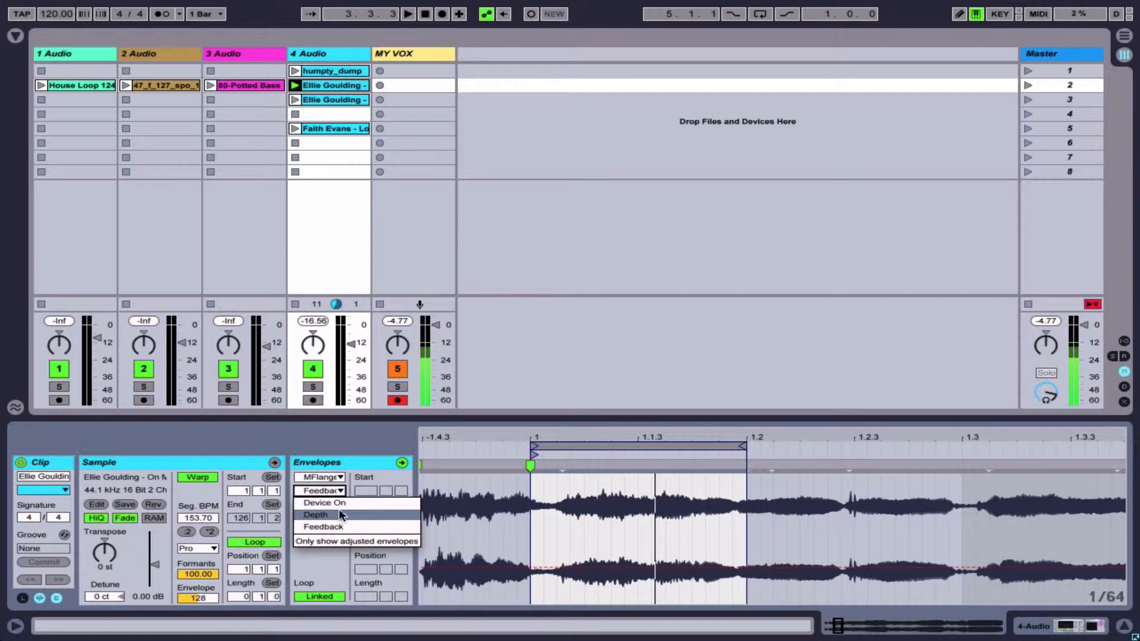
pyautogui.click(327, 515)
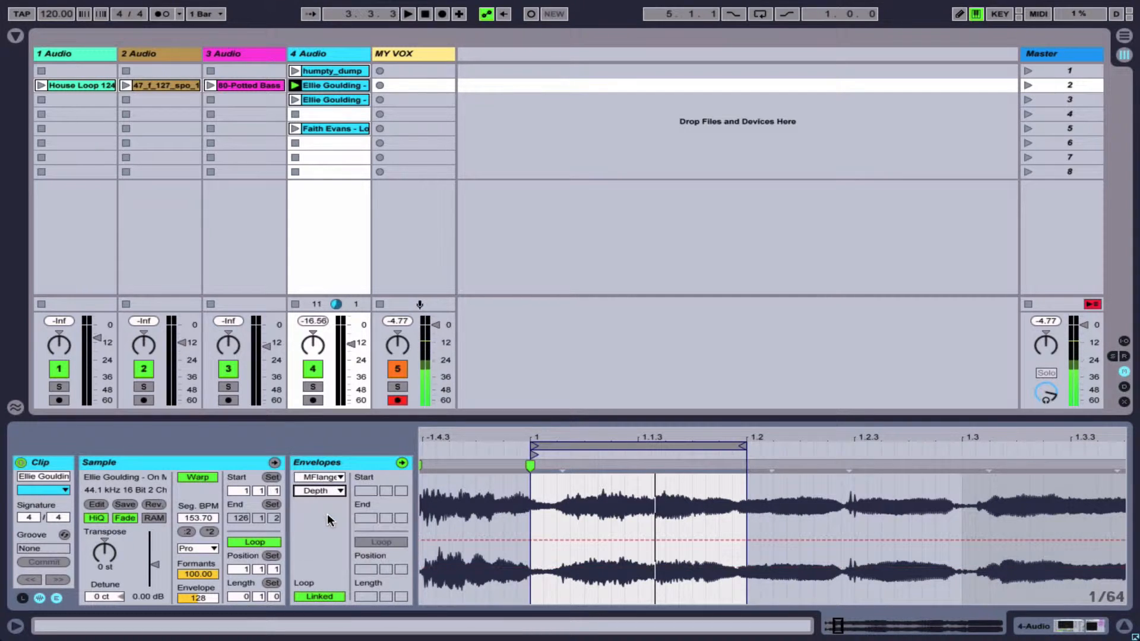
pyautogui.click(530, 540)
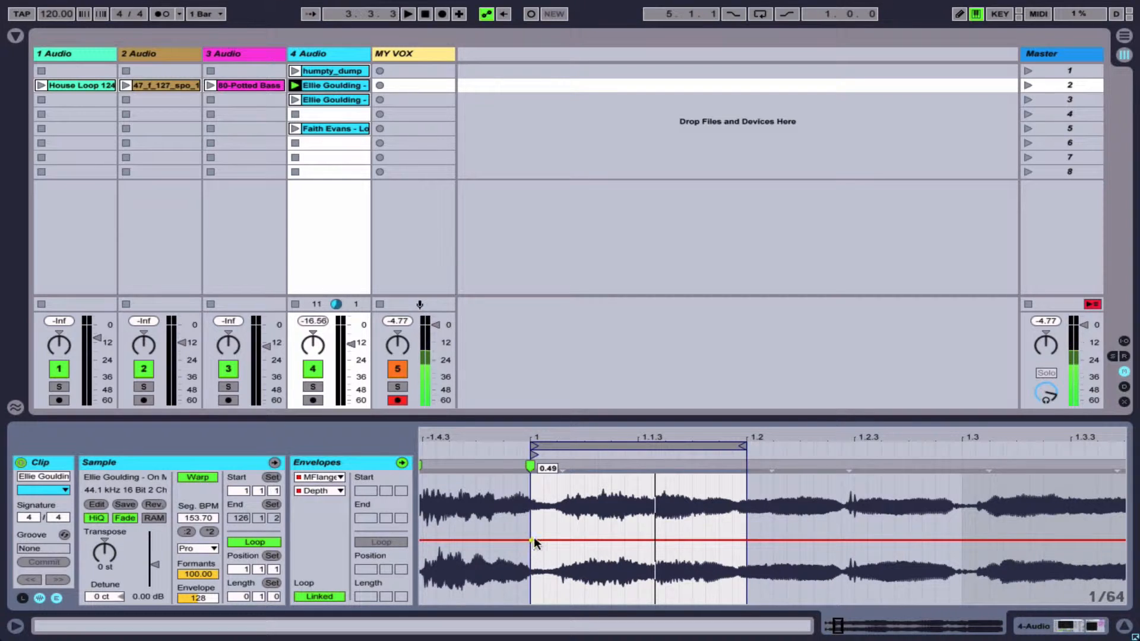
pyautogui.click(745, 540)
pyautogui.moveTo(585, 540); pyautogui.dragTo(585, 478)
pyautogui.moveTo(649, 506); pyautogui.dragTo(683, 603)
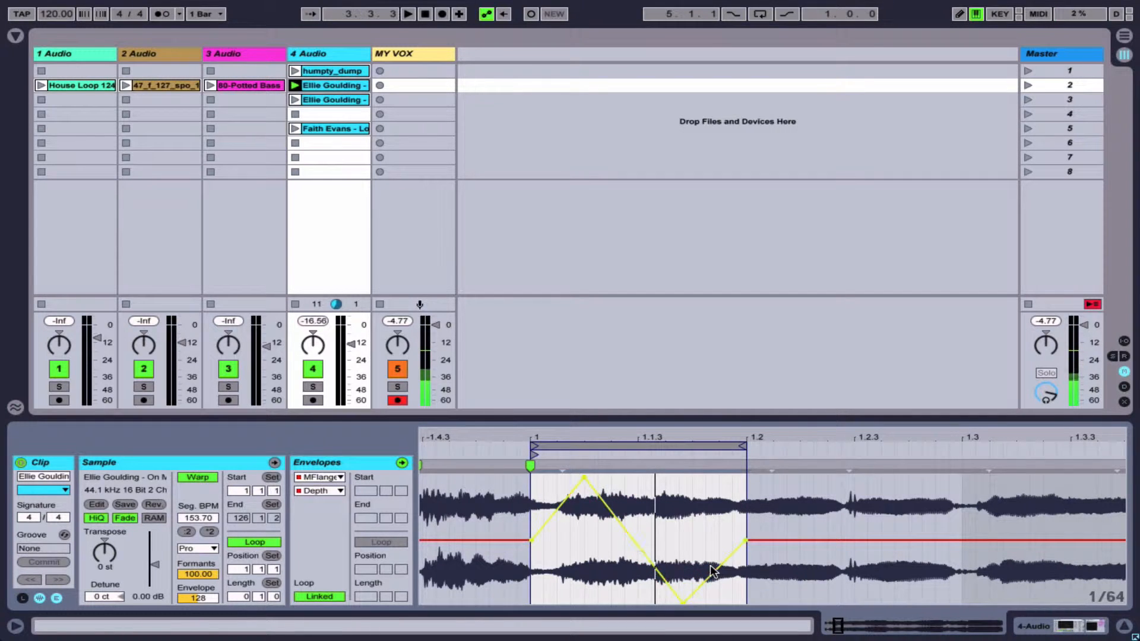
pyautogui.press('space')
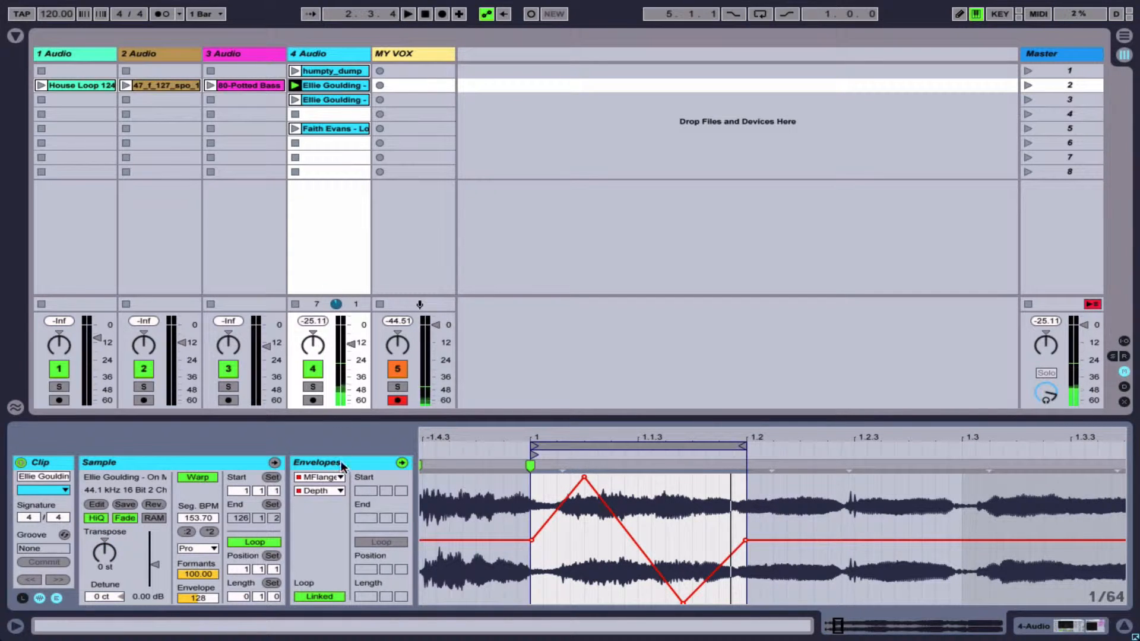
# Draw a rising MFlanger Feedback envelope from near minimum at 1 to about 0.92 at 1.2, and play the clip
pyautogui.click(337, 491)
pyautogui.click(336, 525)
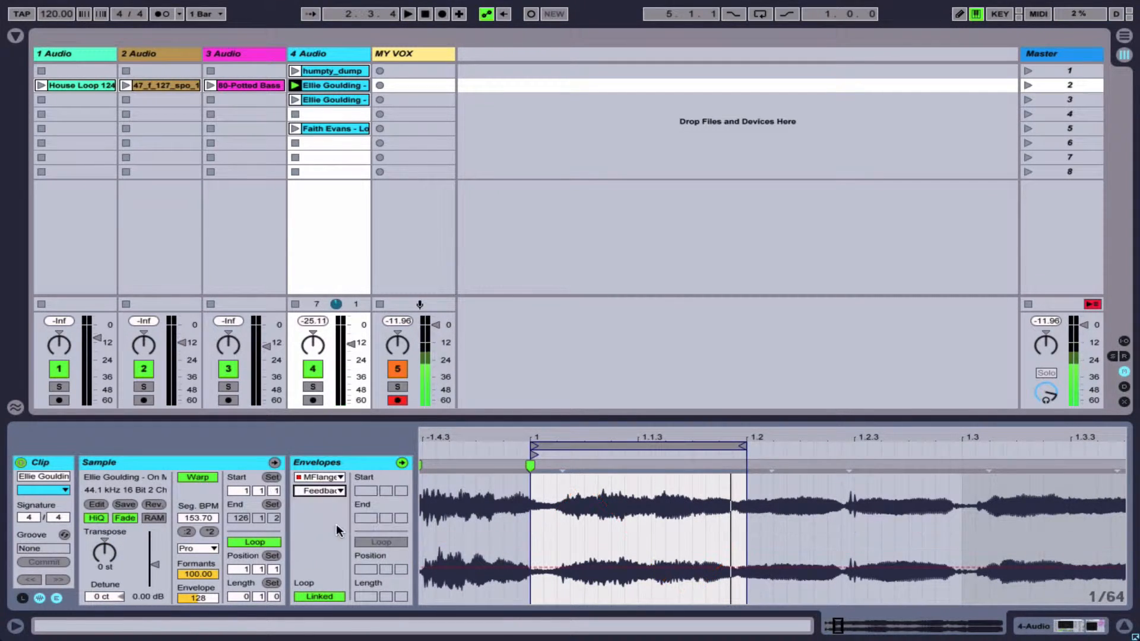
pyautogui.moveTo(749, 567); pyautogui.dragTo(746, 487)
pyautogui.press('space')
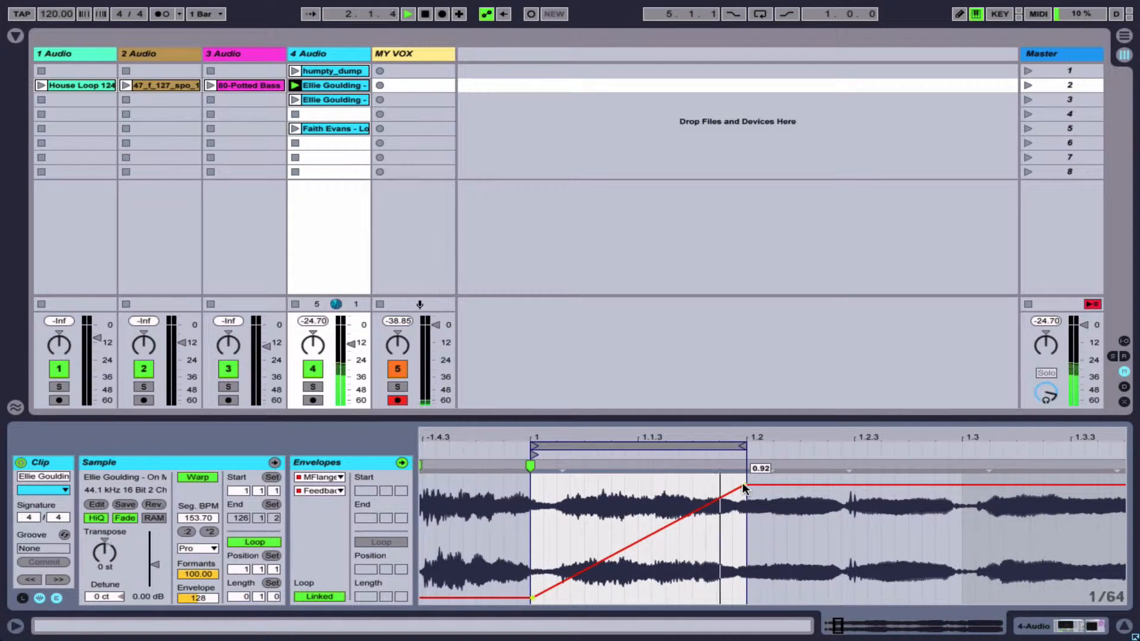
# Reshape the Feedback envelope into a straight ramp from a high start level at 1 to the maximum at 1.2, without a midpoint
pyautogui.moveTo(743, 486); pyautogui.dragTo(743, 572)
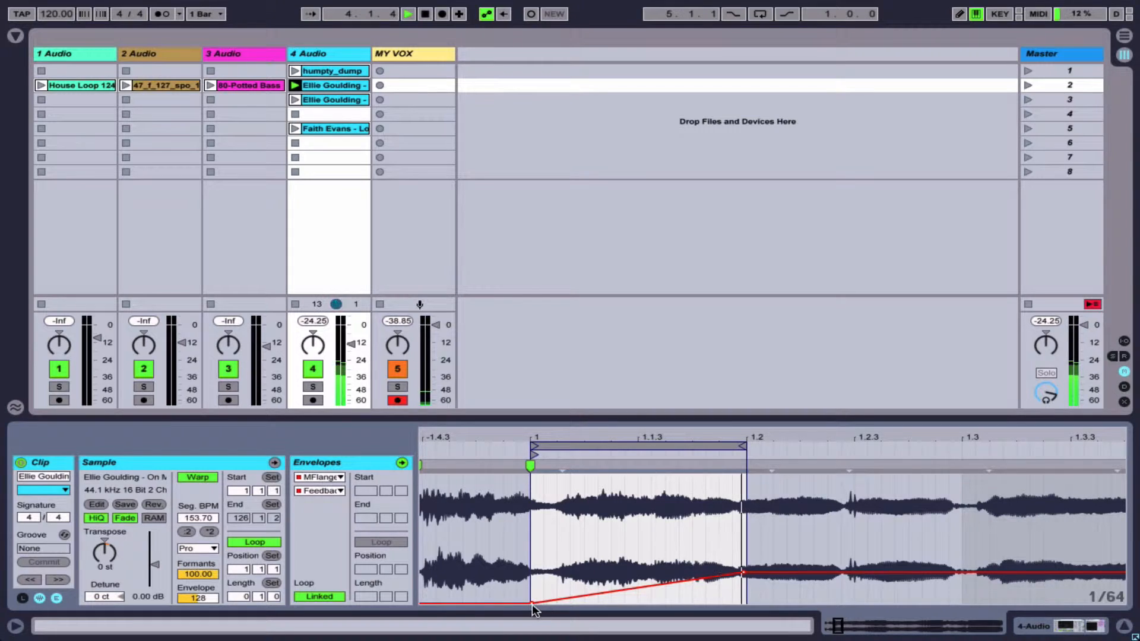
pyautogui.moveTo(533, 610); pyautogui.dragTo(530, 502)
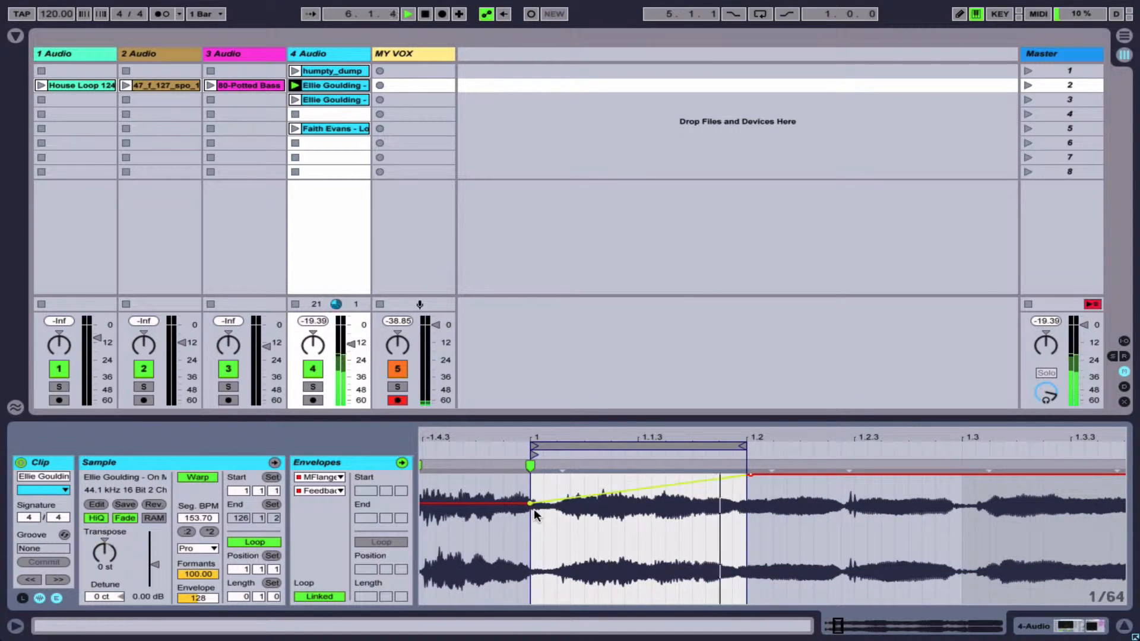
pyautogui.moveTo(633, 490)
pyautogui.mouseDown()
pyautogui.moveTo(635, 512)
pyautogui.moveTo(655, 521)
pyautogui.moveTo(666, 488)
pyautogui.moveTo(589, 482)
pyautogui.moveTo(630, 481)
pyautogui.mouseUp()
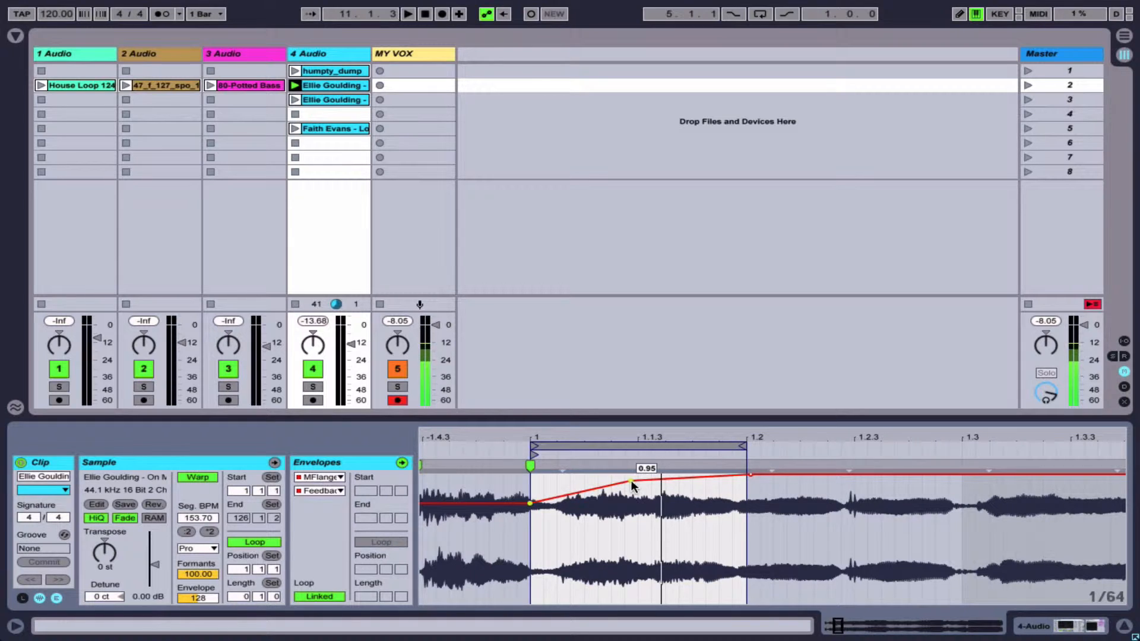
pyautogui.click(630, 480)
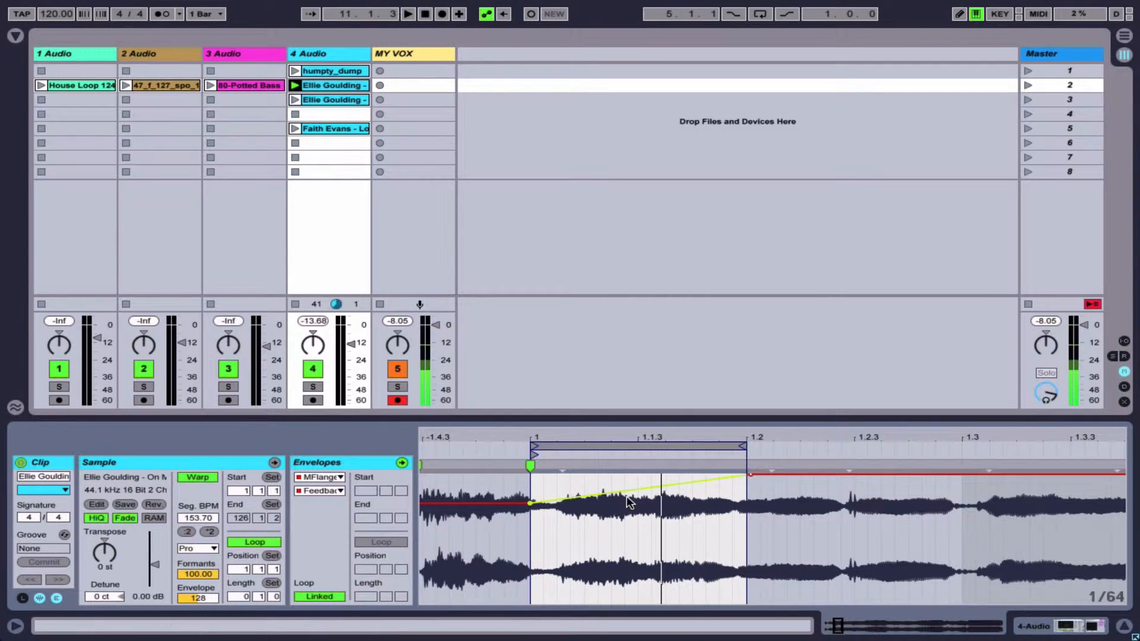
# Show 4 Audio's devices and play the clip briefly to watch MFlanger's Depth and Feedback values follow the envelopes
pyautogui.hotkey('shift', 'Tab')
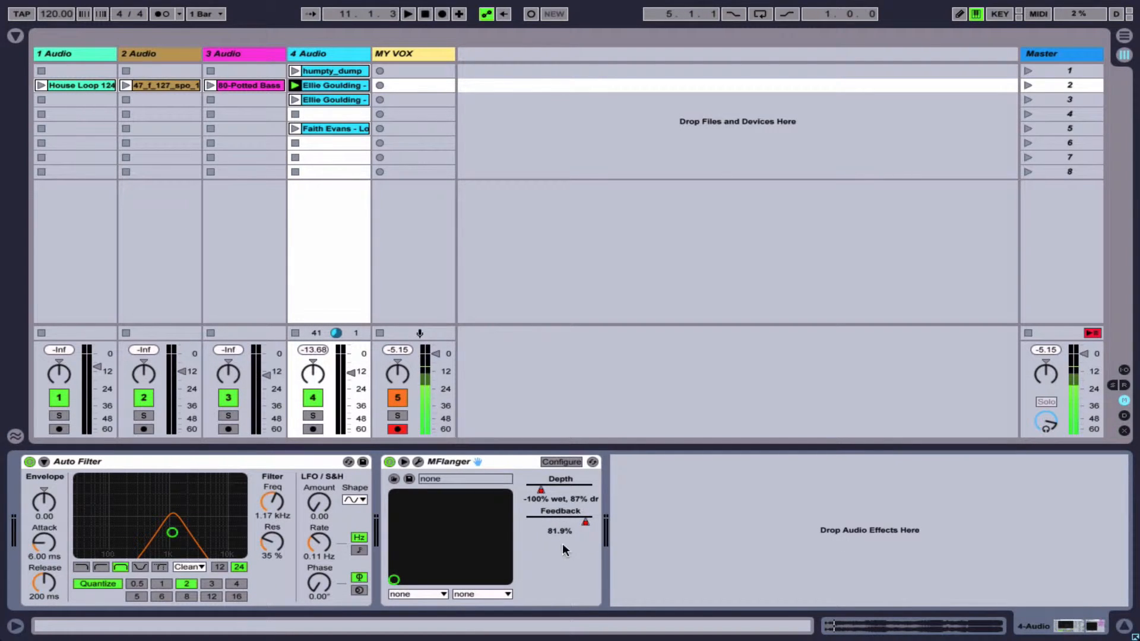
pyautogui.press('space')
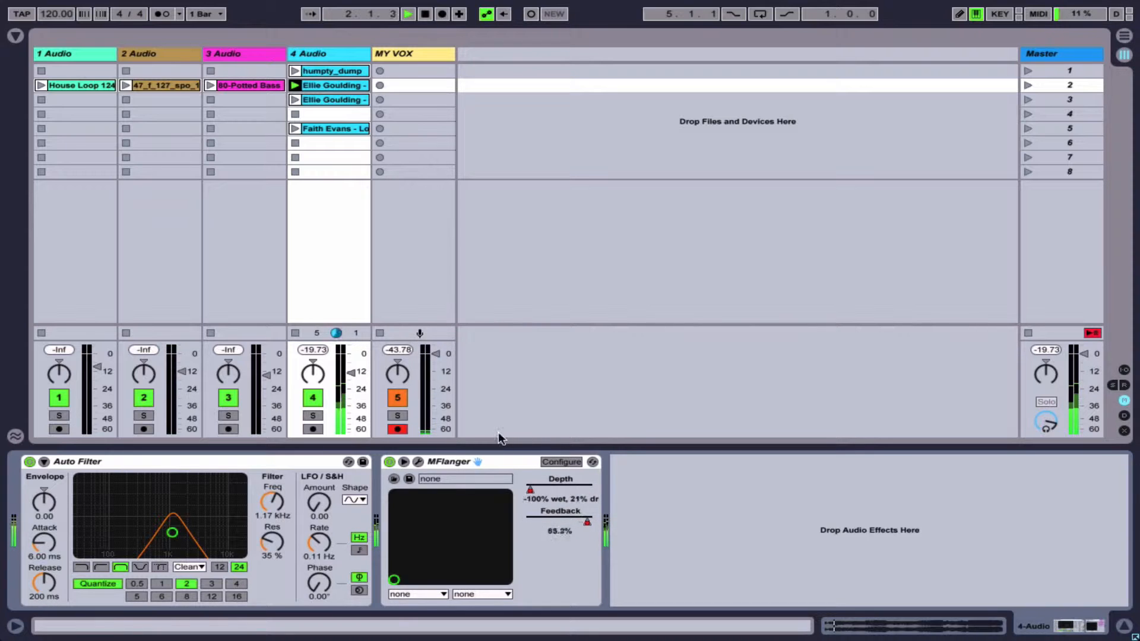
pyautogui.press('space')
# Open the MFlanger plug-in window, play the clip to watch its Depth and Feedback knobs, and close the window
pyautogui.click(418, 462)
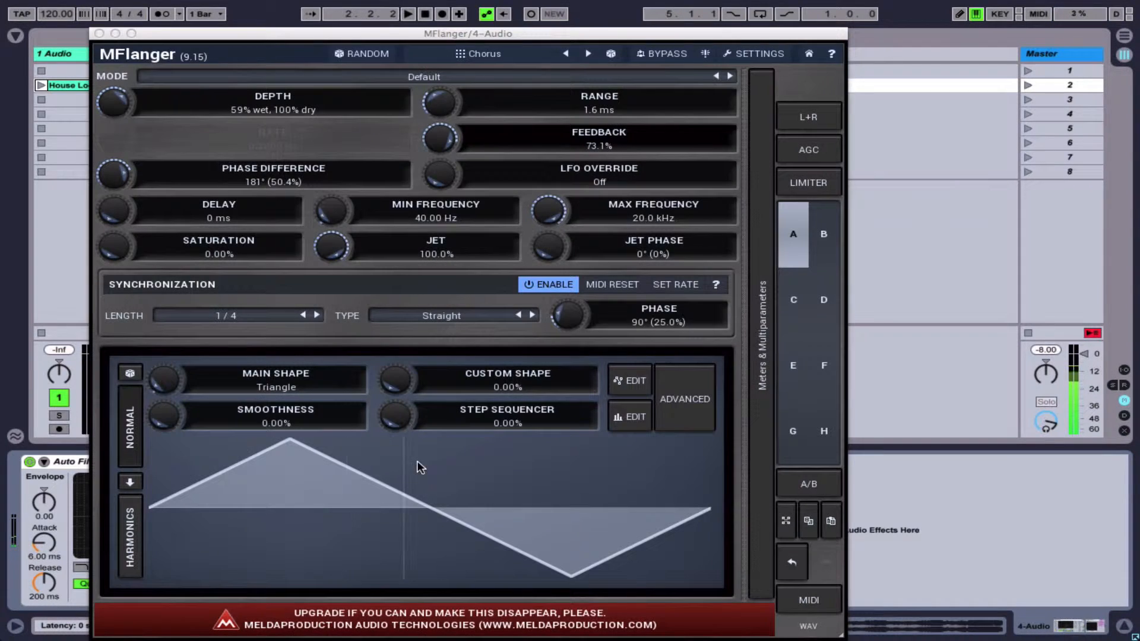
pyautogui.press('space')
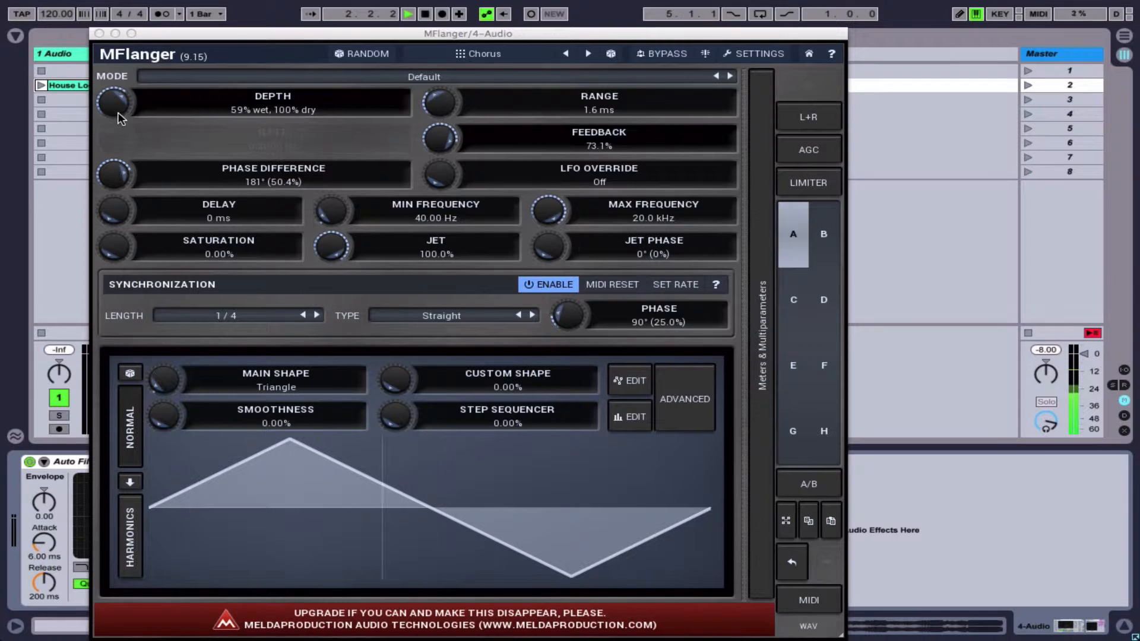
pyautogui.press('space')
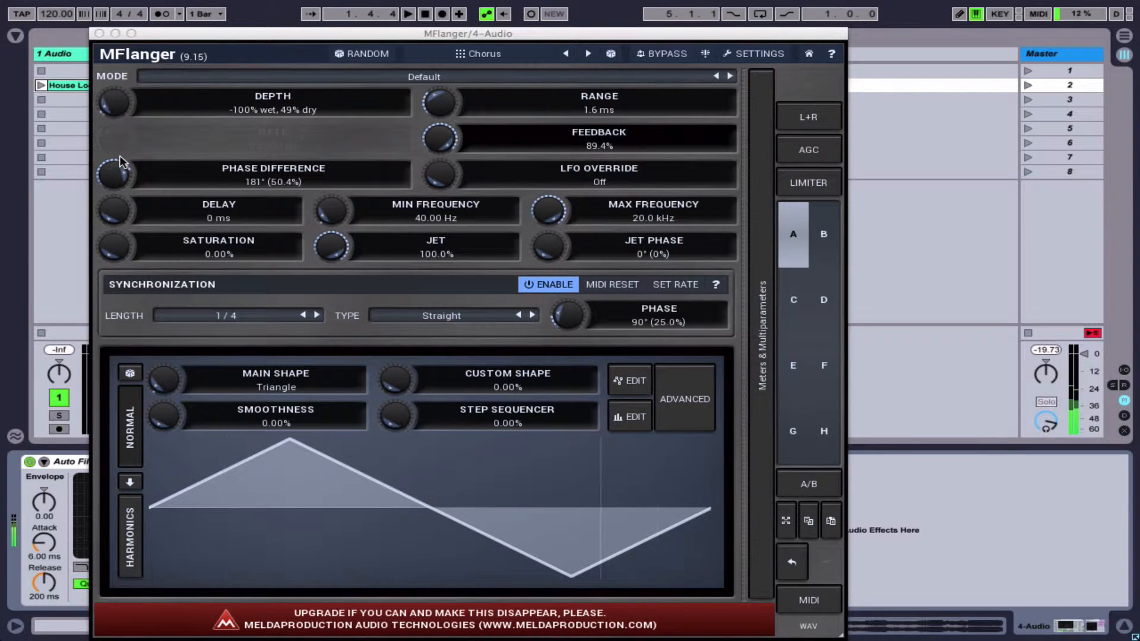
pyautogui.click(99, 34)
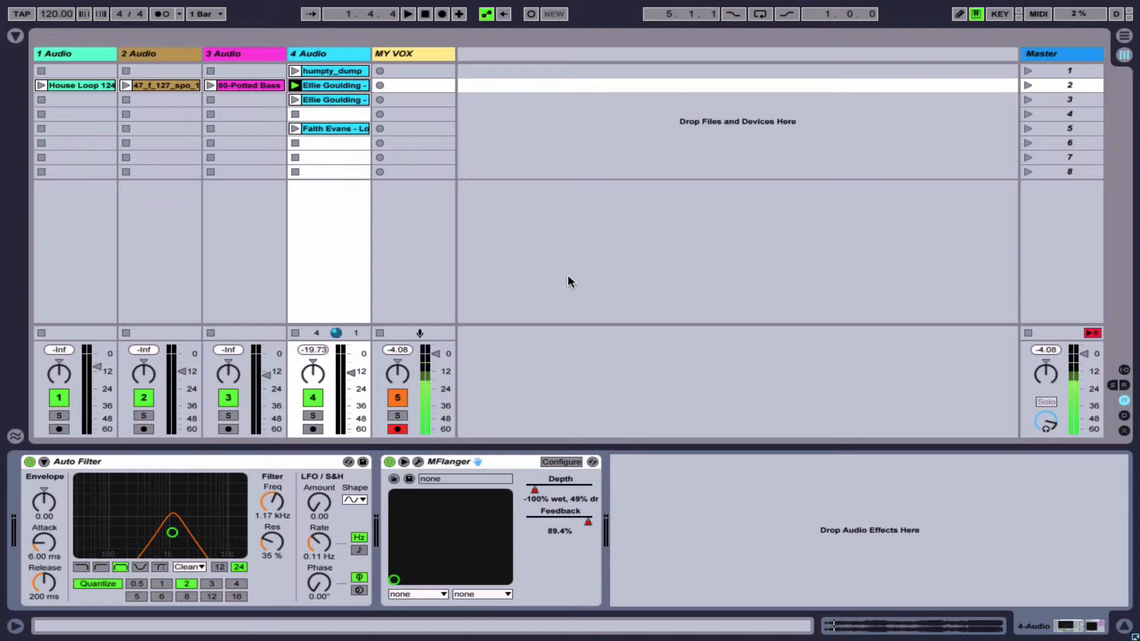
# Copy the scene 2 clips of 1 Audio, 2 Audio and 3 Audio one slot up, and shift both rows down to scenes 2 and 3
pyautogui.click(1057, 54)
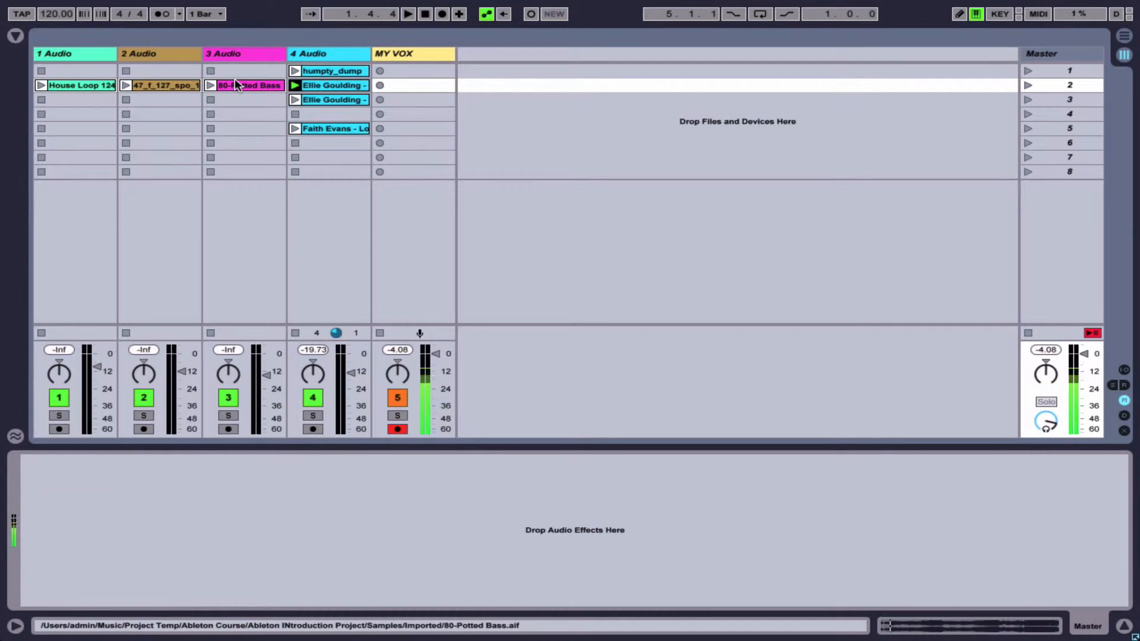
pyautogui.moveTo(235, 85); pyautogui.dragTo(178, 72)
pyautogui.moveTo(96, 84); pyautogui.dragTo(95, 79)
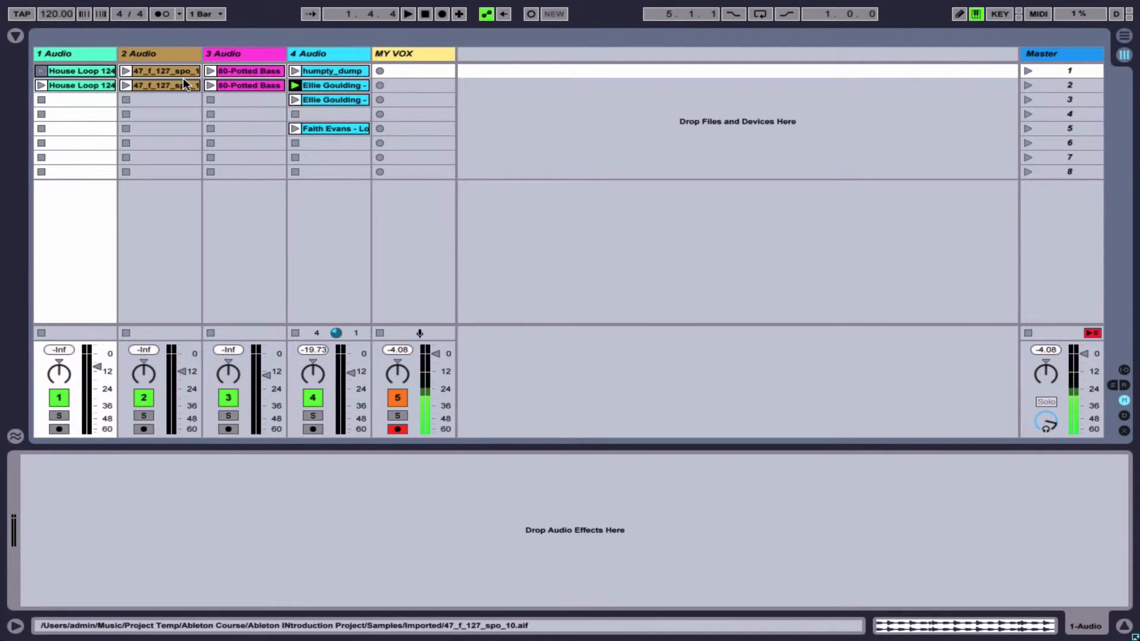
pyautogui.keyDown('shift'); pyautogui.click(223, 83); pyautogui.keyUp('shift')
pyautogui.moveTo(237, 67); pyautogui.dragTo(239, 88)
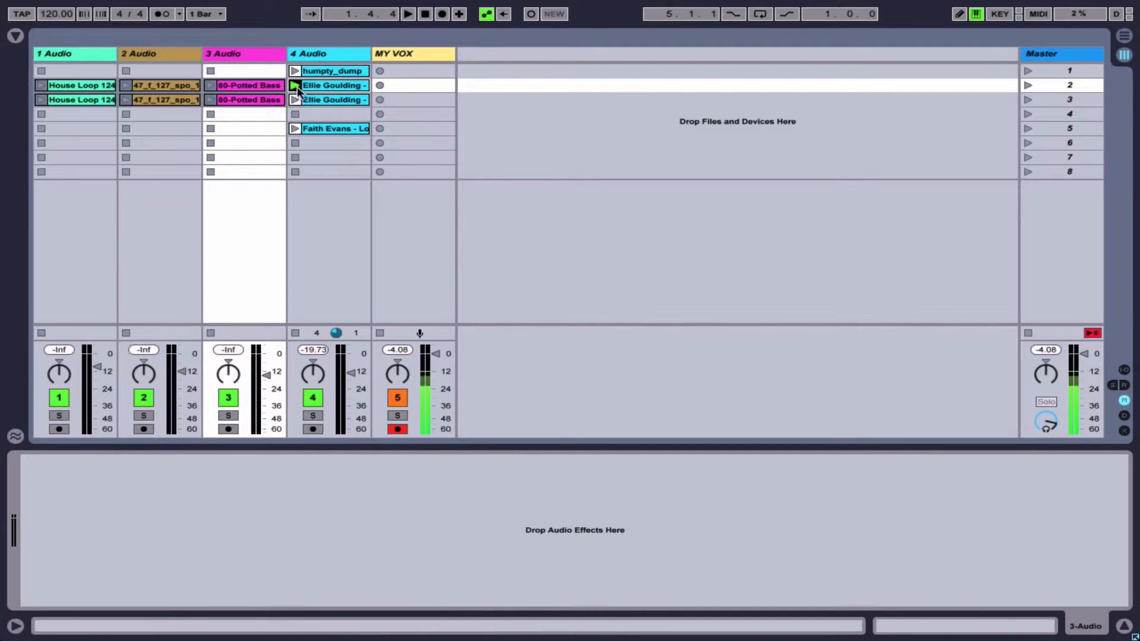
# Duplicate the three scene 3 clips on 1 Audio, 2 Audio and 3 Audio into scene 4
pyautogui.click(82, 99)
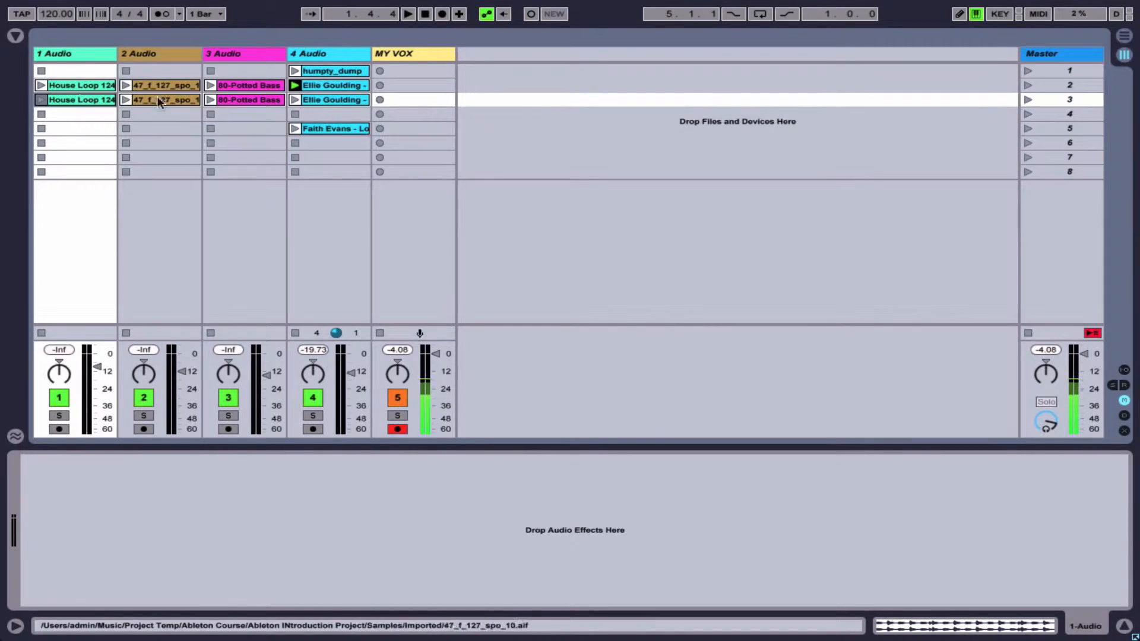
pyautogui.keyDown('shift'); pyautogui.click(264, 98); pyautogui.keyUp('shift')
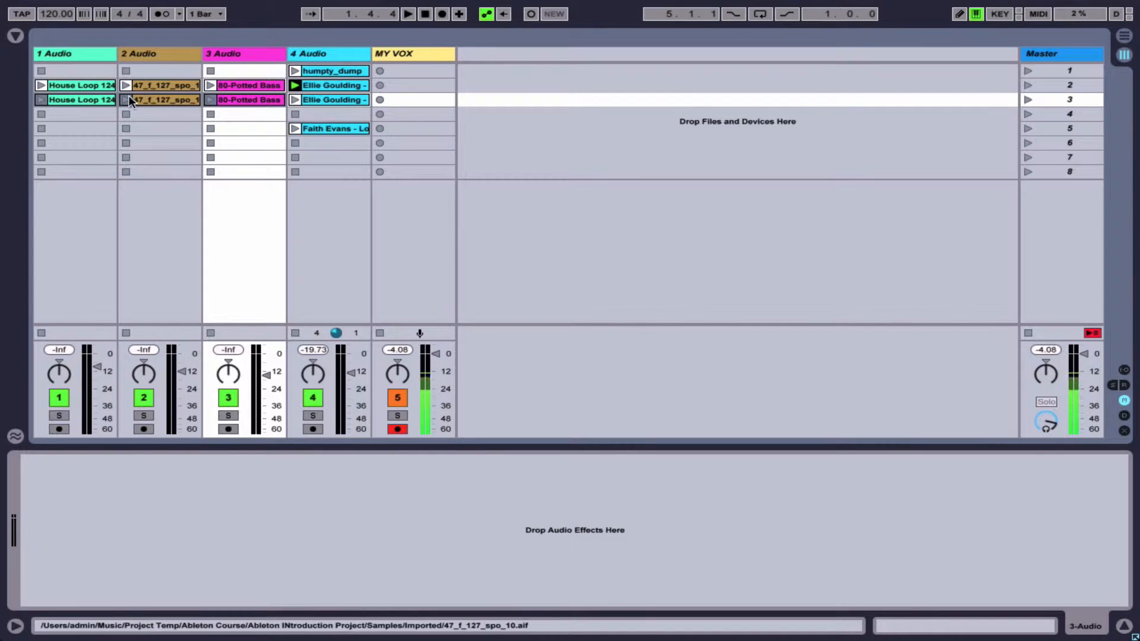
pyautogui.moveTo(152, 98); pyautogui.dragTo(151, 111)
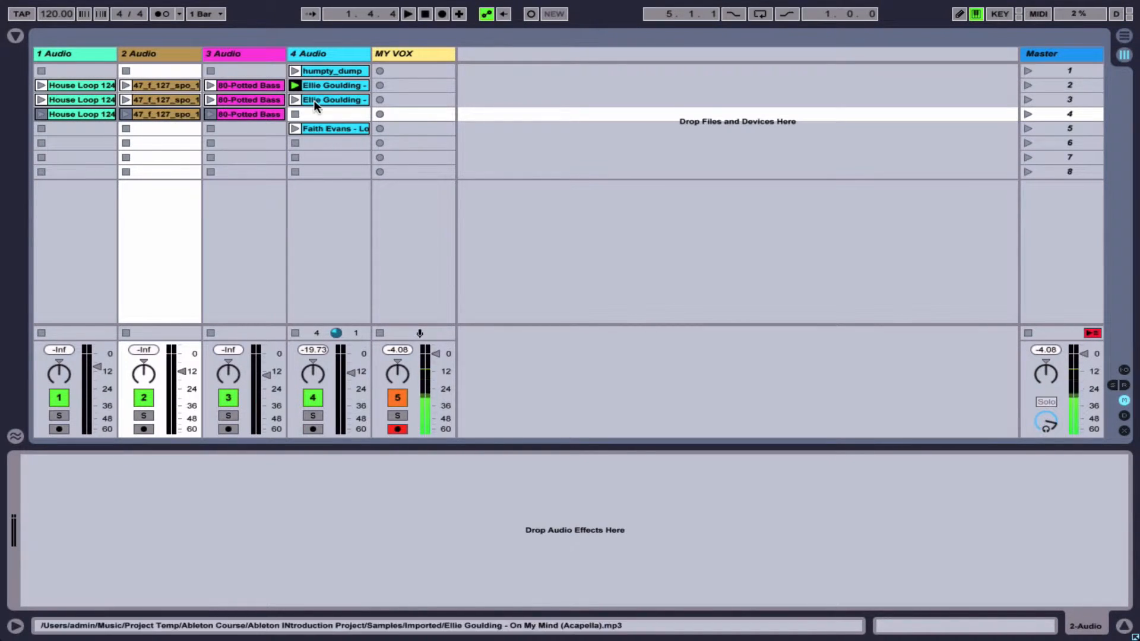
# Launch scenes 2, 3 and 4 one after another to hear each row of clips
pyautogui.click(1028, 86)
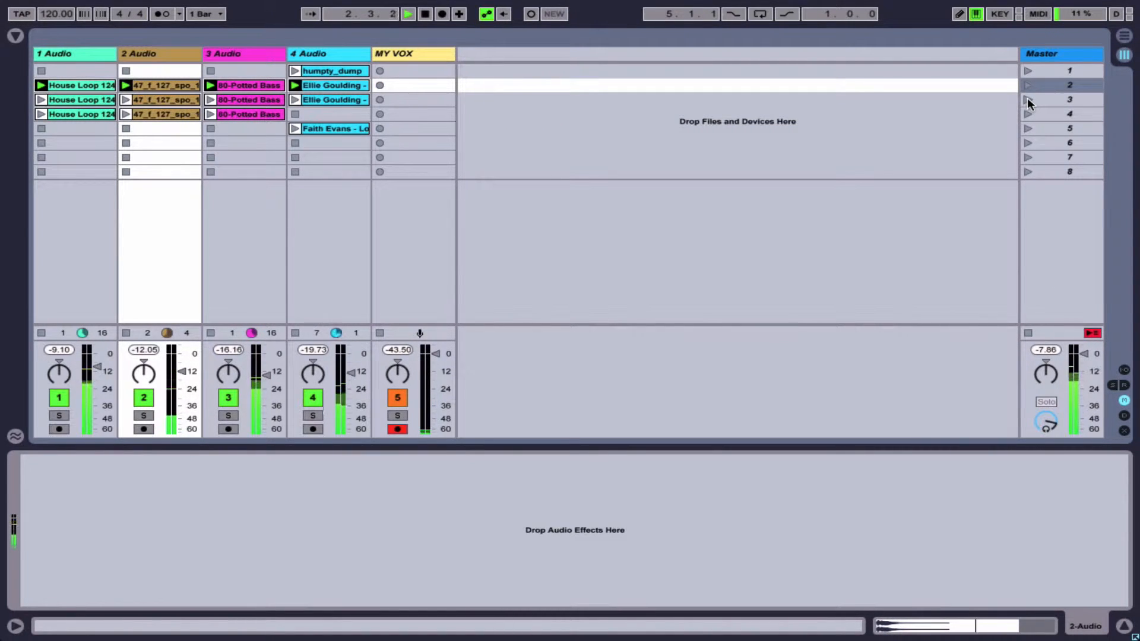
pyautogui.click(1028, 100)
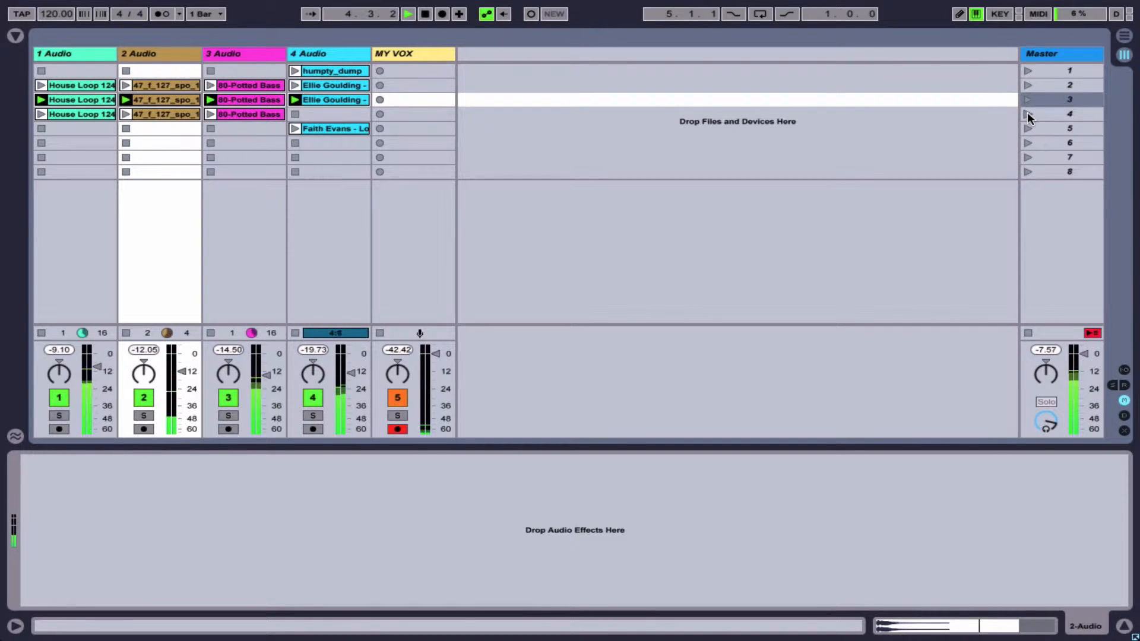
pyautogui.click(1028, 115)
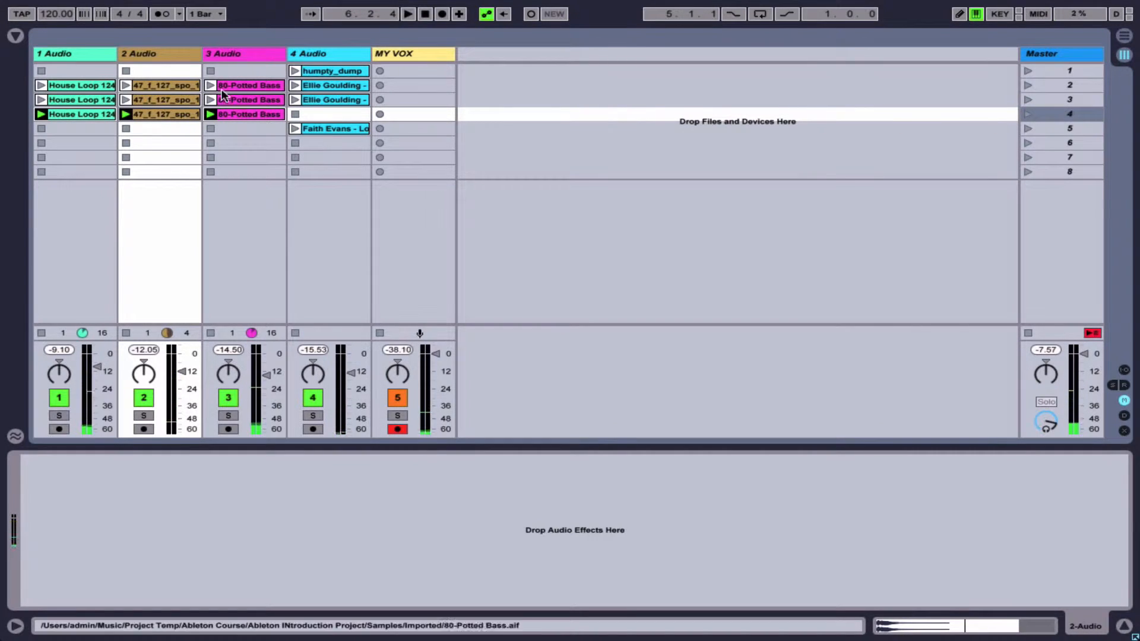
# Delete the 2 Audio clip from scene 3 and rename scene 4 as 100 BPM
pyautogui.click(167, 99)
pyautogui.press('Delete')
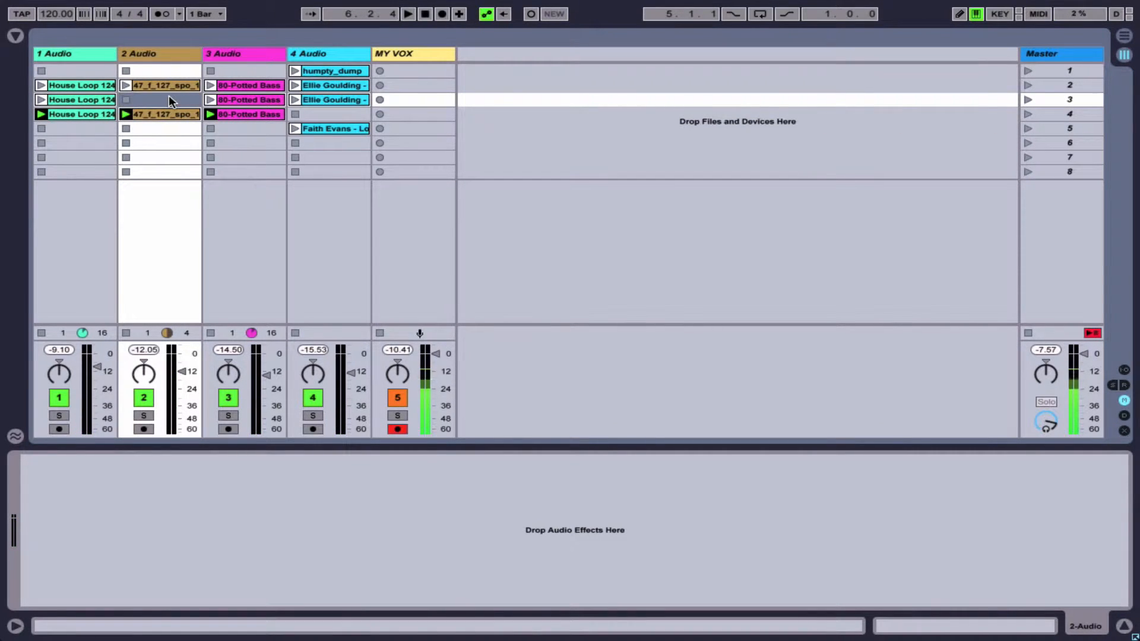
pyautogui.click(1049, 111)
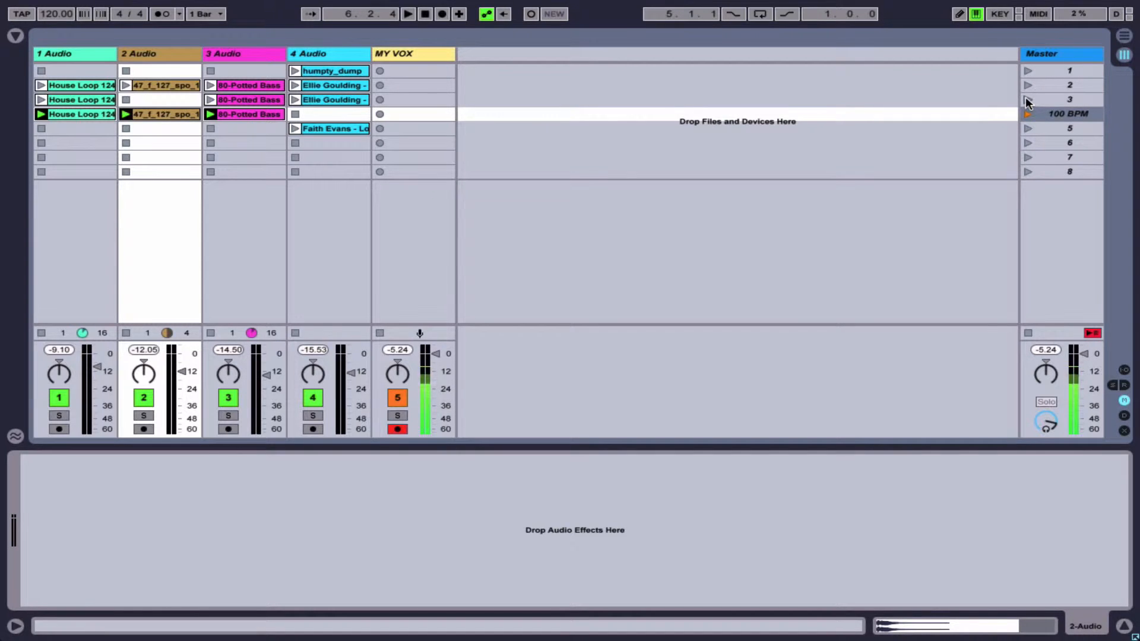
# Launch scene 3, the 100 BPM scene and scene 3 again to hear how the scene name affects the tempo
pyautogui.click(1028, 100)
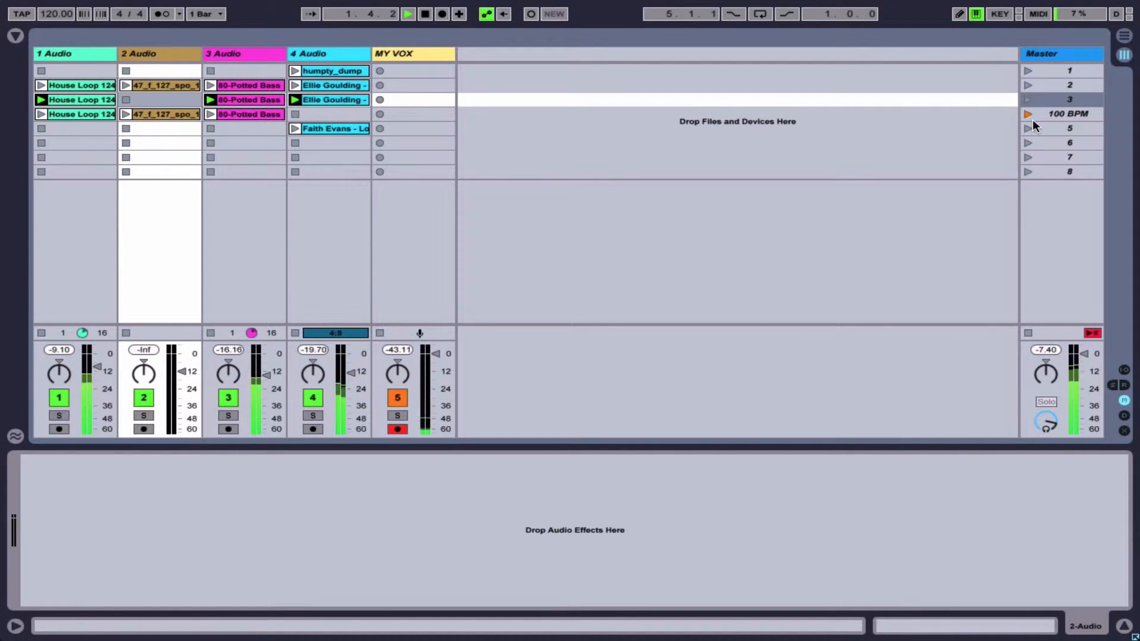
pyautogui.click(1029, 115)
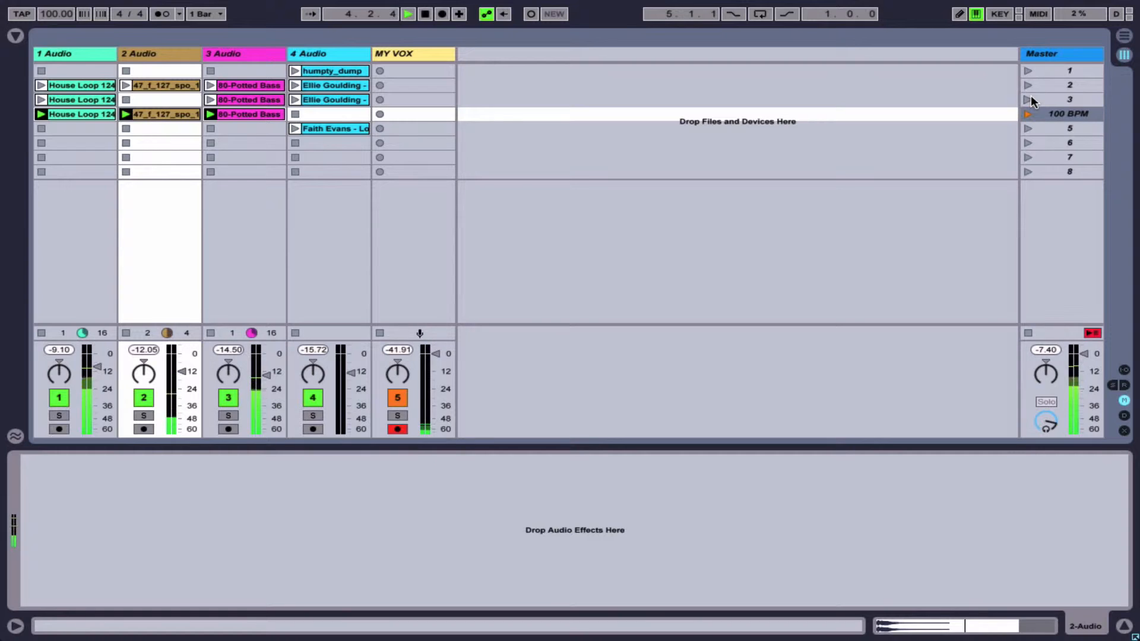
pyautogui.click(1031, 97)
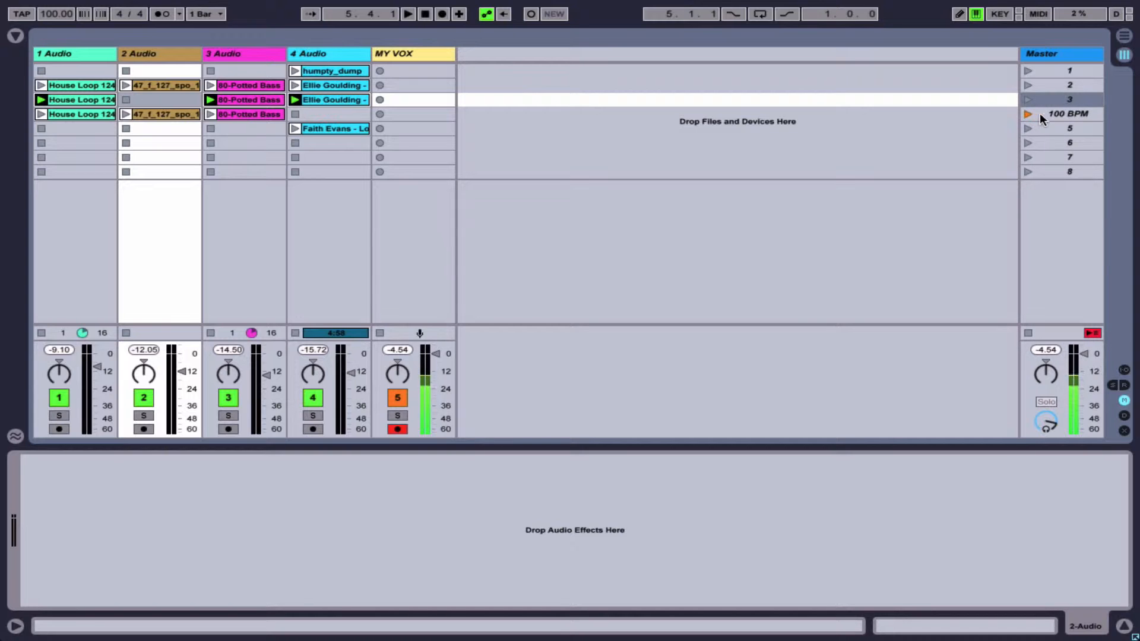
# Rename scenes 2 and 3 as 120 BPM
pyautogui.click(1046, 113)
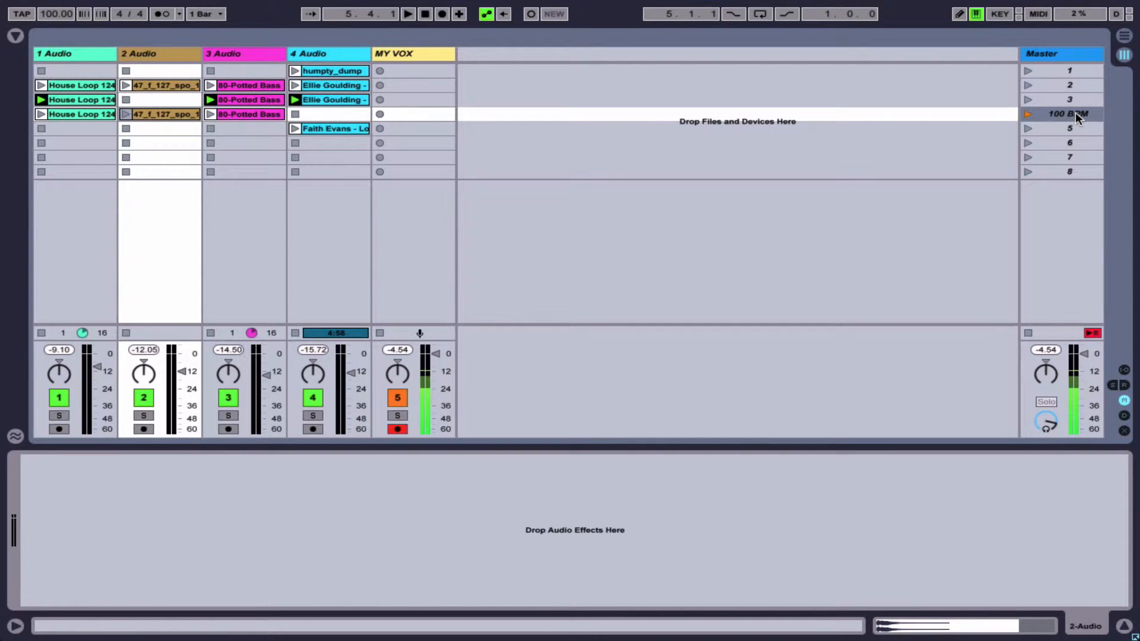
pyautogui.click(1069, 99)
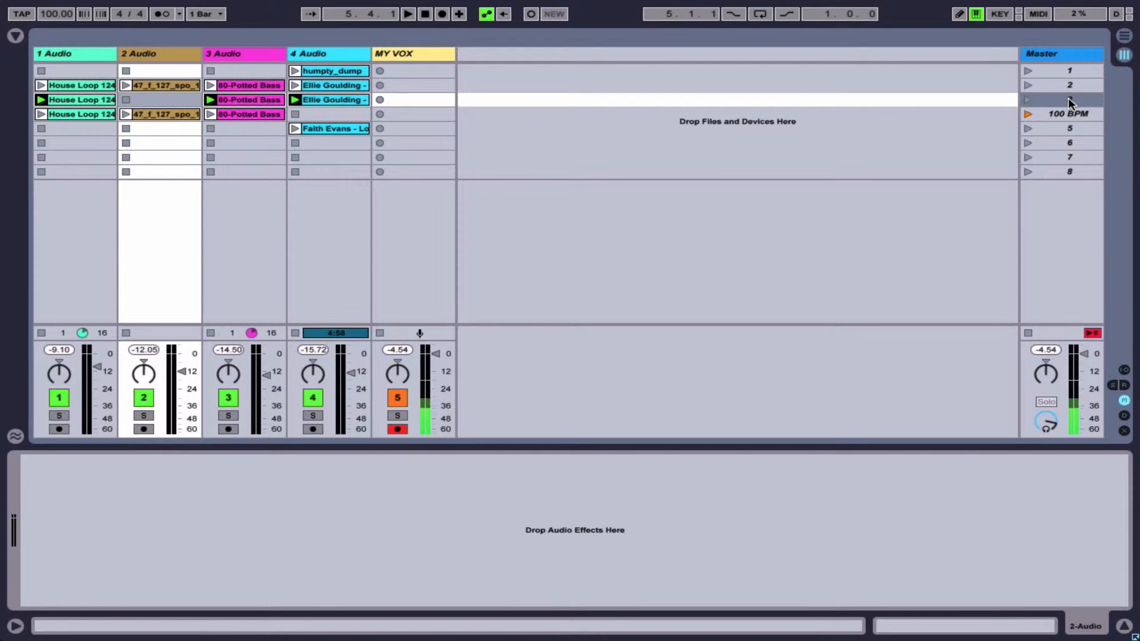
pyautogui.click(1059, 84)
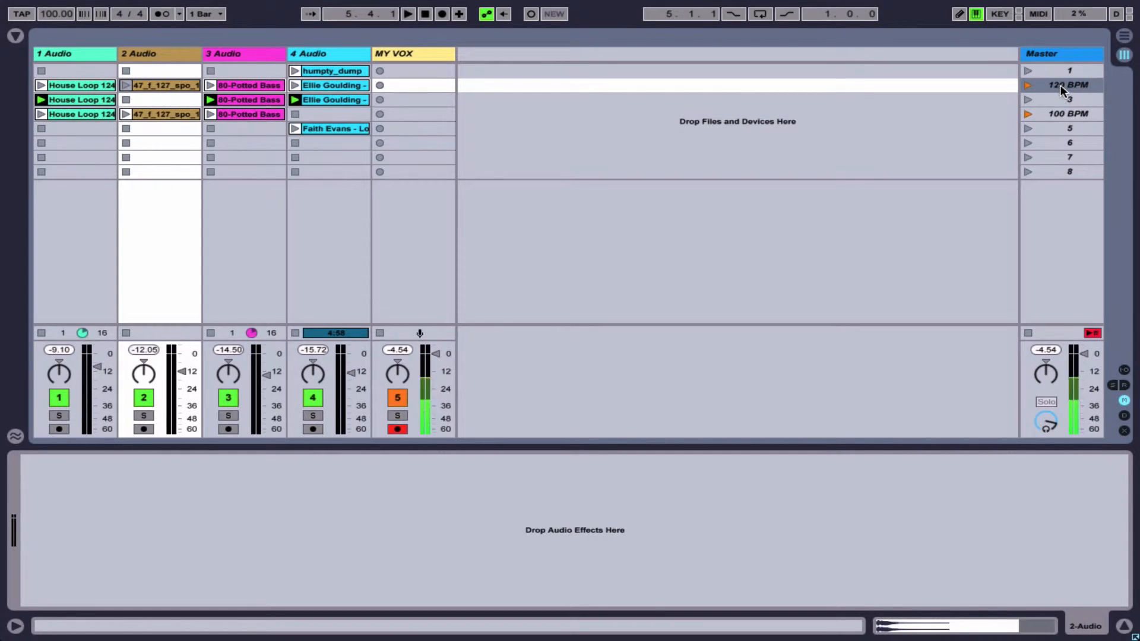
pyautogui.click(1063, 94)
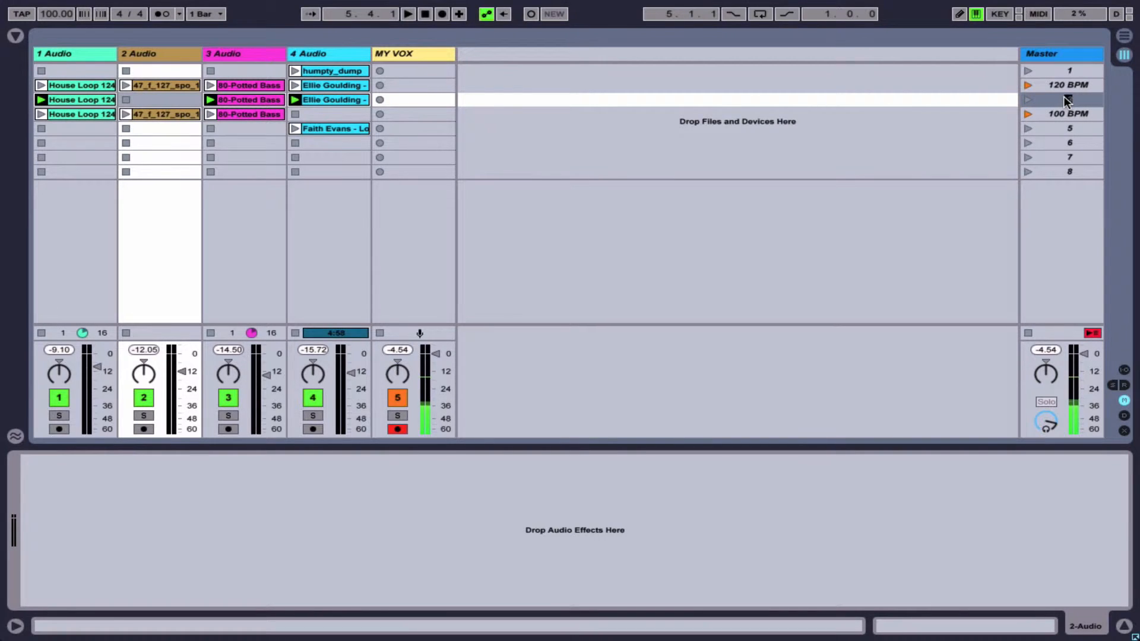
pyautogui.write('120 BP')
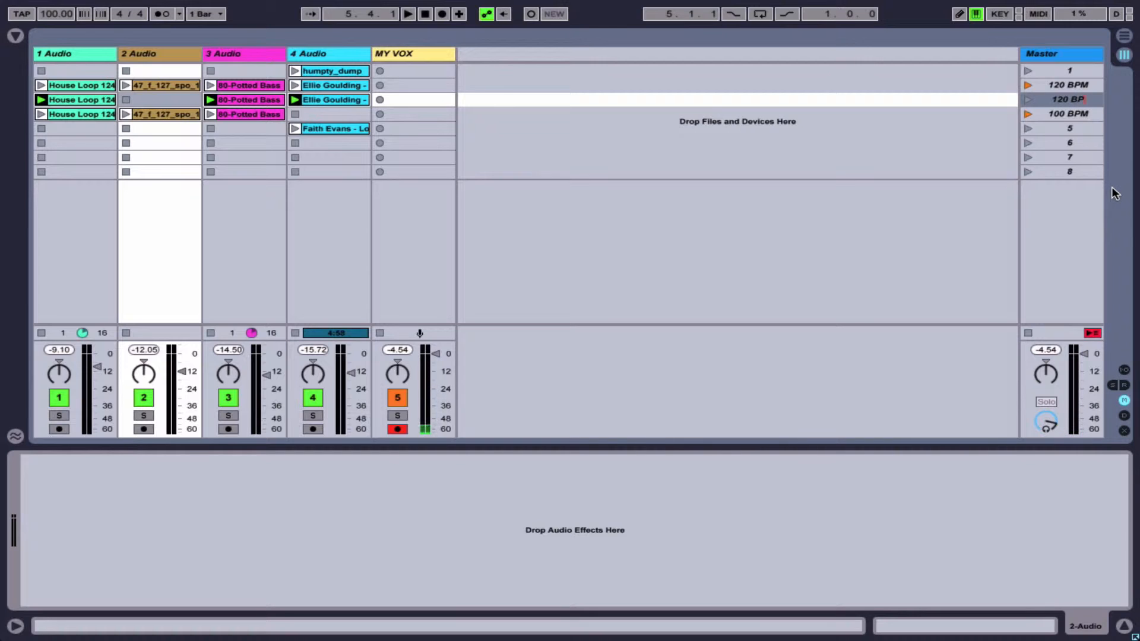
pyautogui.write('M')
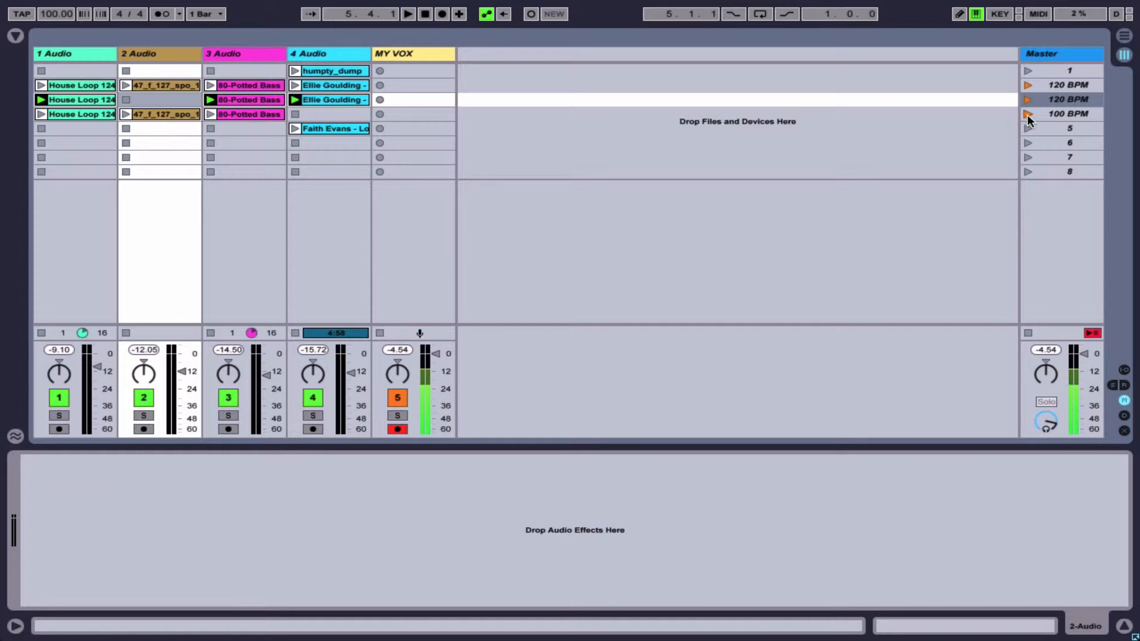
# Rename scene 4 as 100 BPM 3/4, launch scene 3 and scene 4 in turn to hear the meter change, and stop playback
pyautogui.click(1046, 112)
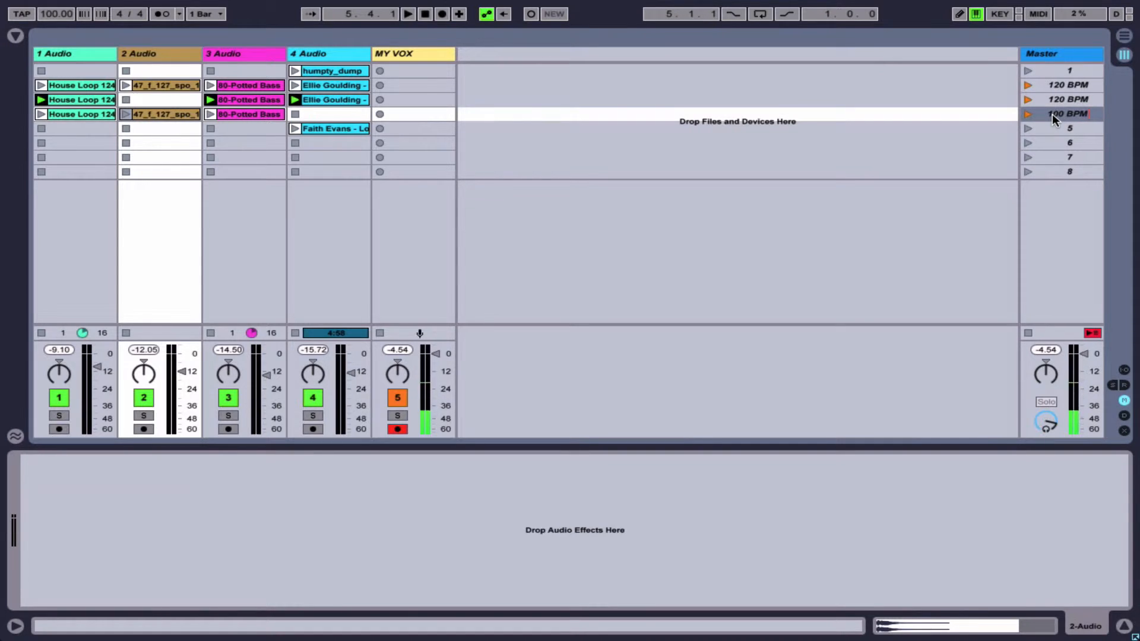
pyautogui.write('3/4')
pyautogui.click(1028, 99)
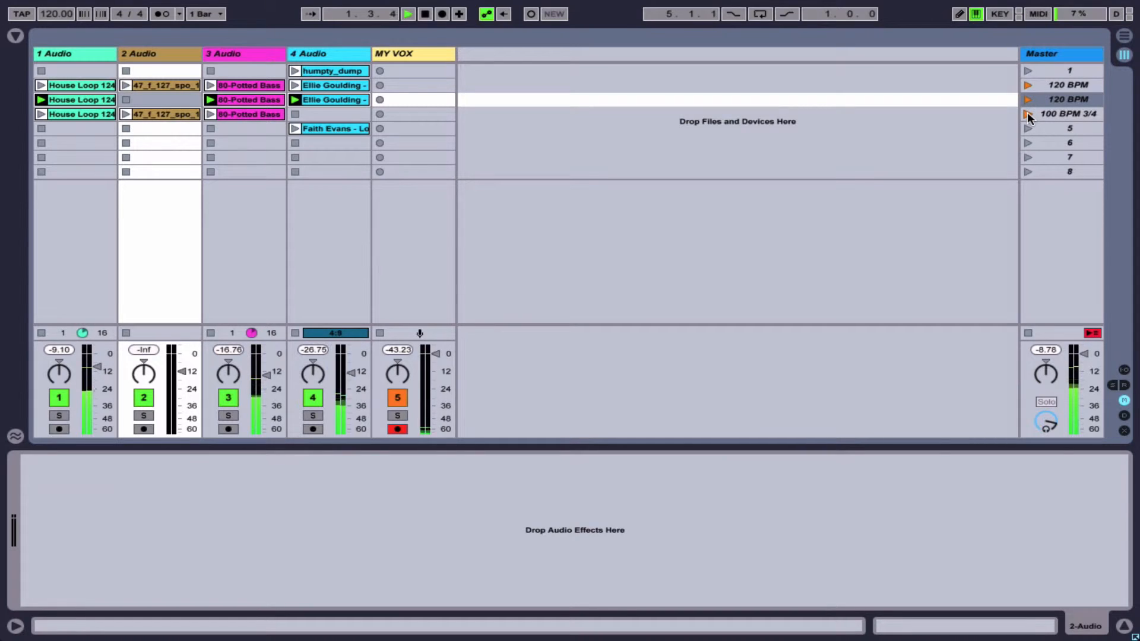
pyautogui.click(1027, 113)
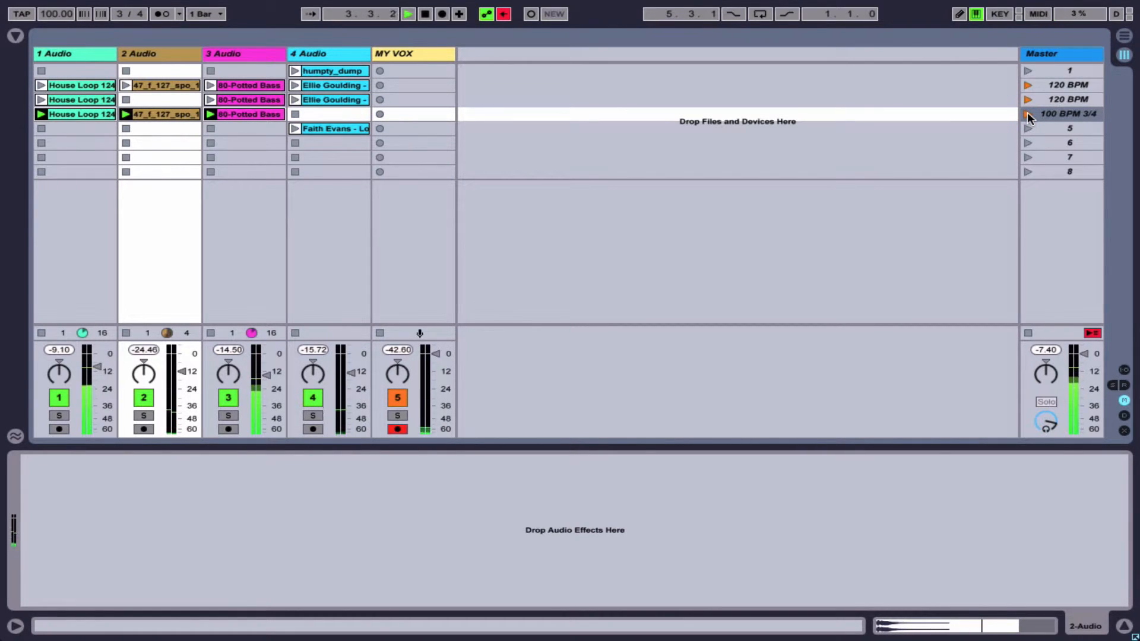
pyautogui.press('space')
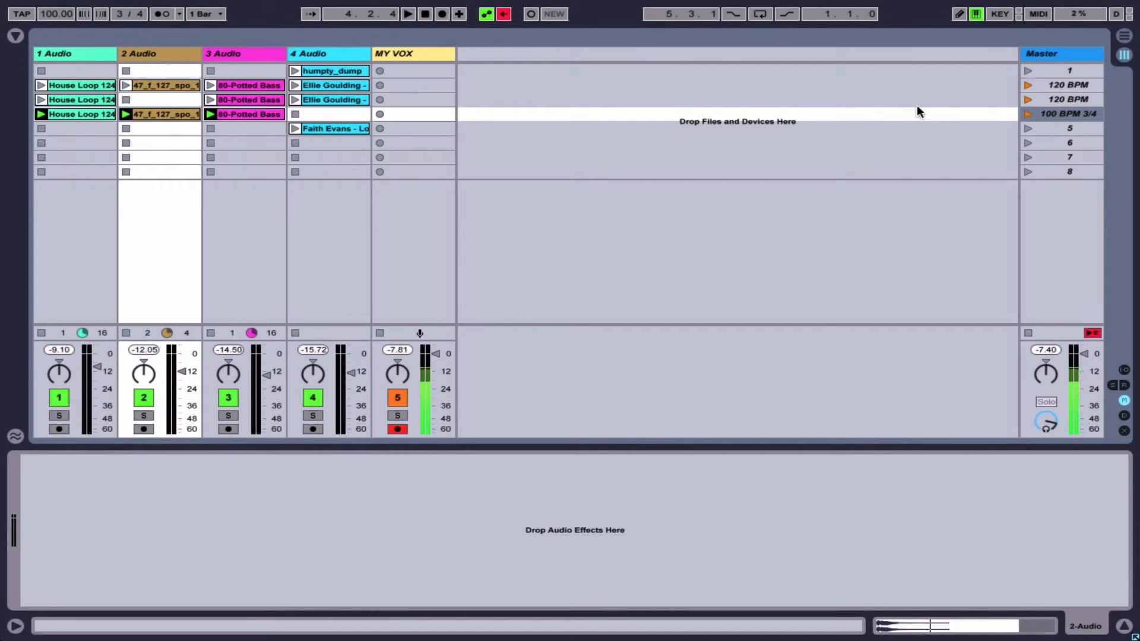
# Rename scene 3 as 120 BPM 4/4 and, with the metronome turned on, launch it followed by the 100 BPM 3/4 scene
pyautogui.click(1070, 99)
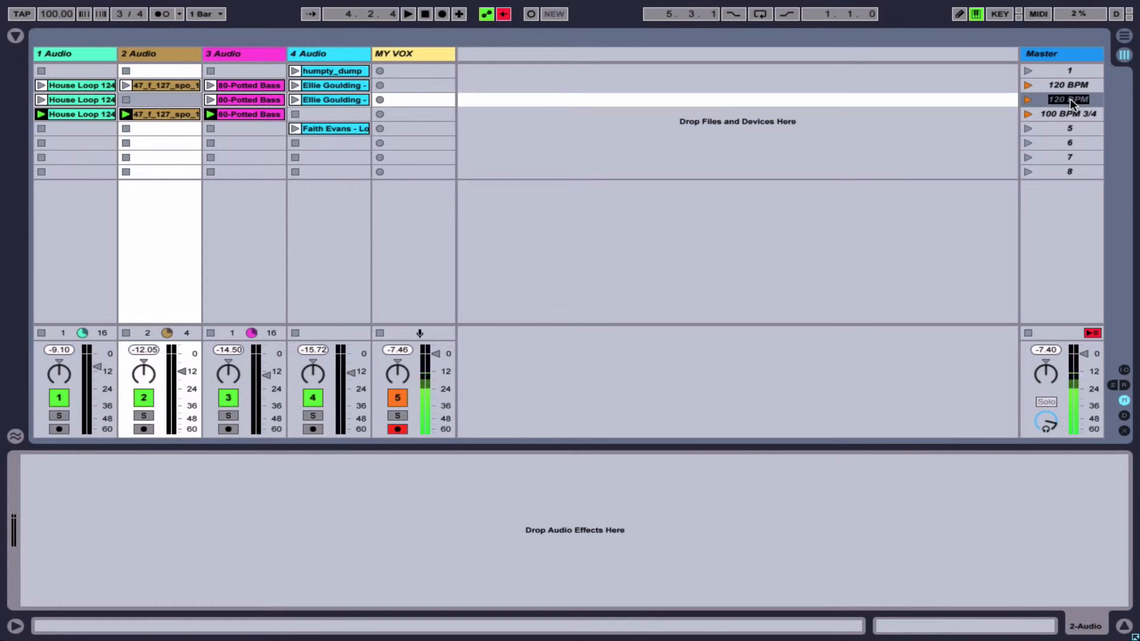
pyautogui.write('/4')
pyautogui.click(1029, 100)
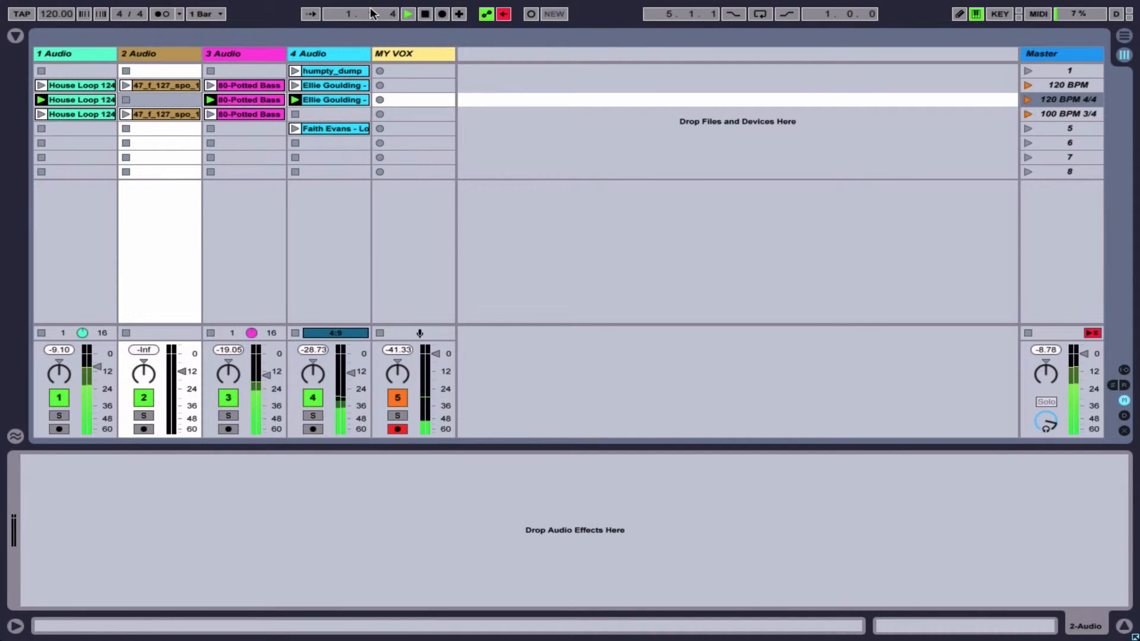
pyautogui.click(162, 14)
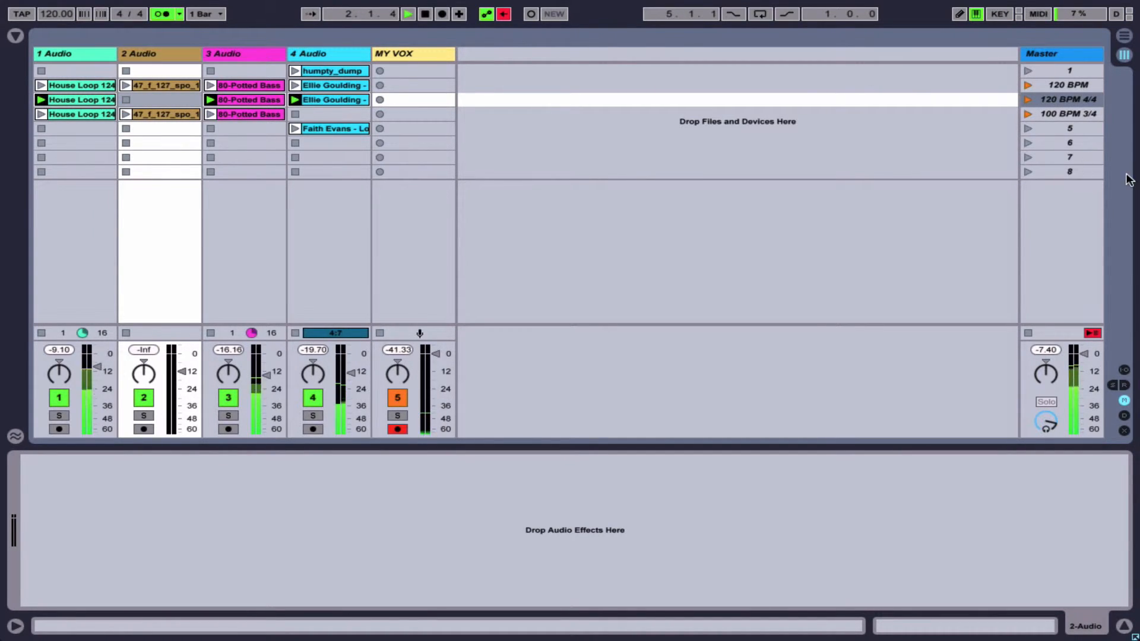
pyautogui.click(1028, 115)
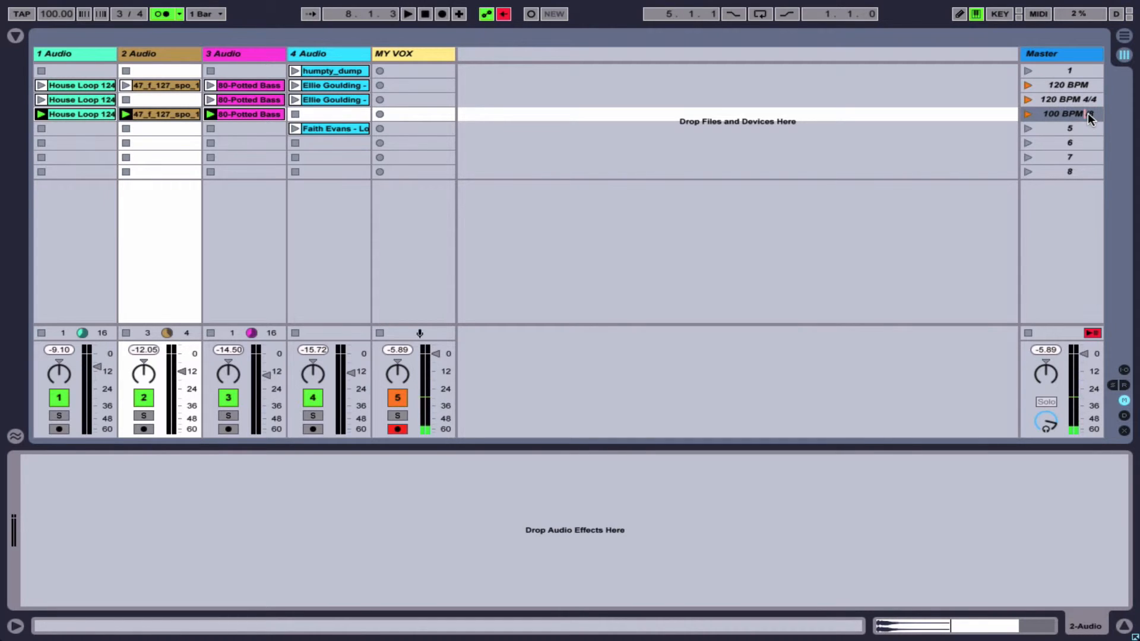
# Change scene 4's name to 100 BPM 6/8, launch the 120 BPM 4/4 scene followed by the 6/8 scene, and stop playback
pyautogui.click(1028, 100)
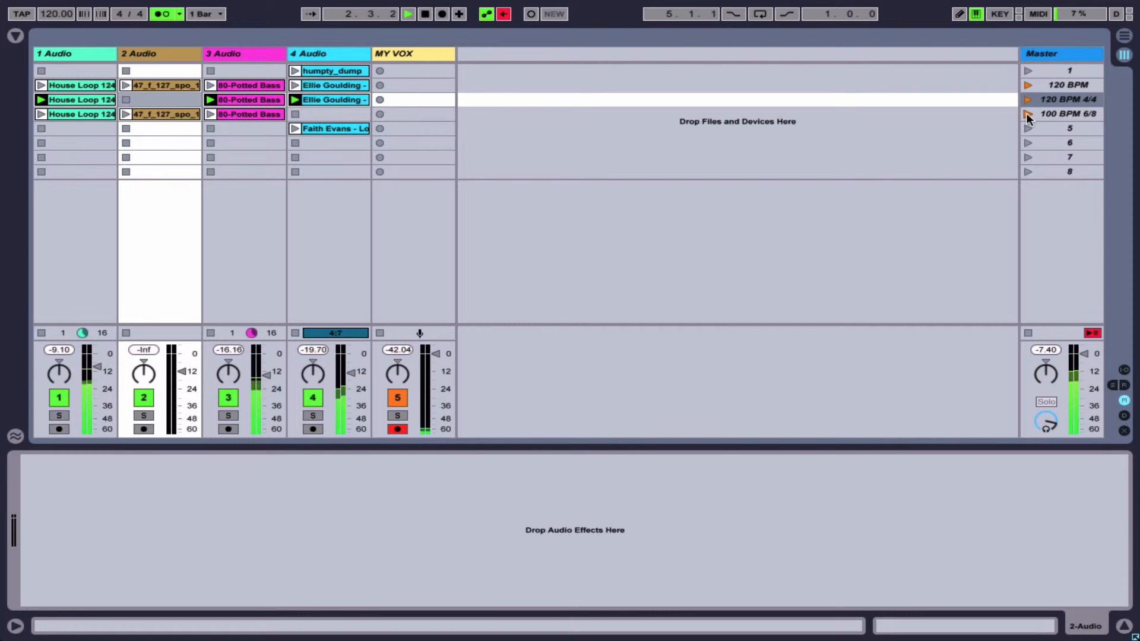
pyautogui.click(1028, 114)
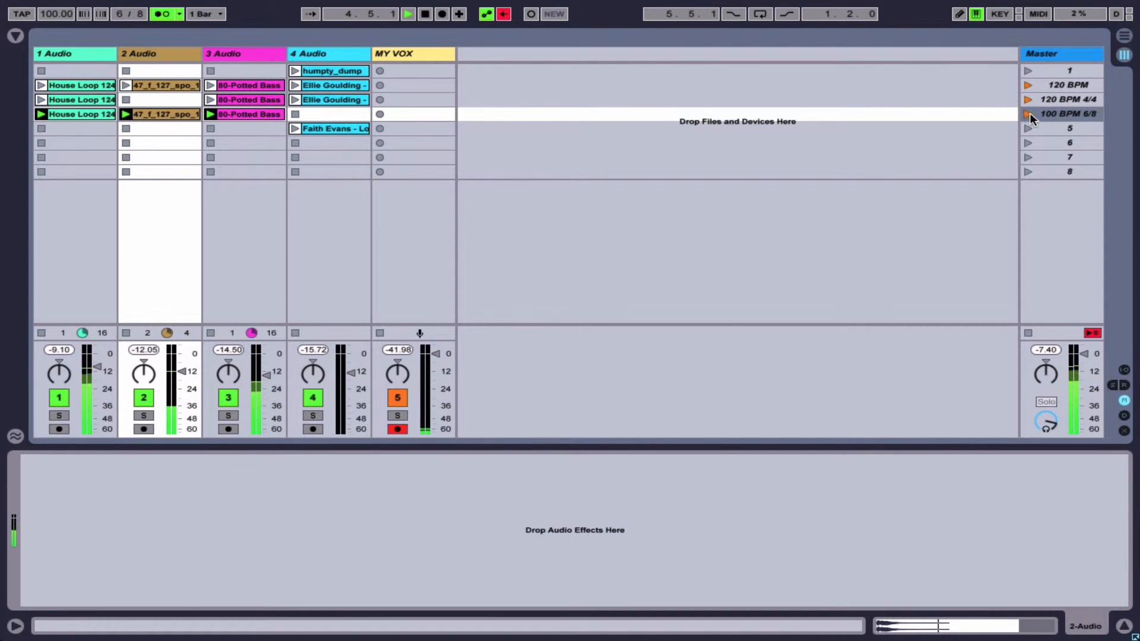
pyautogui.press('space')
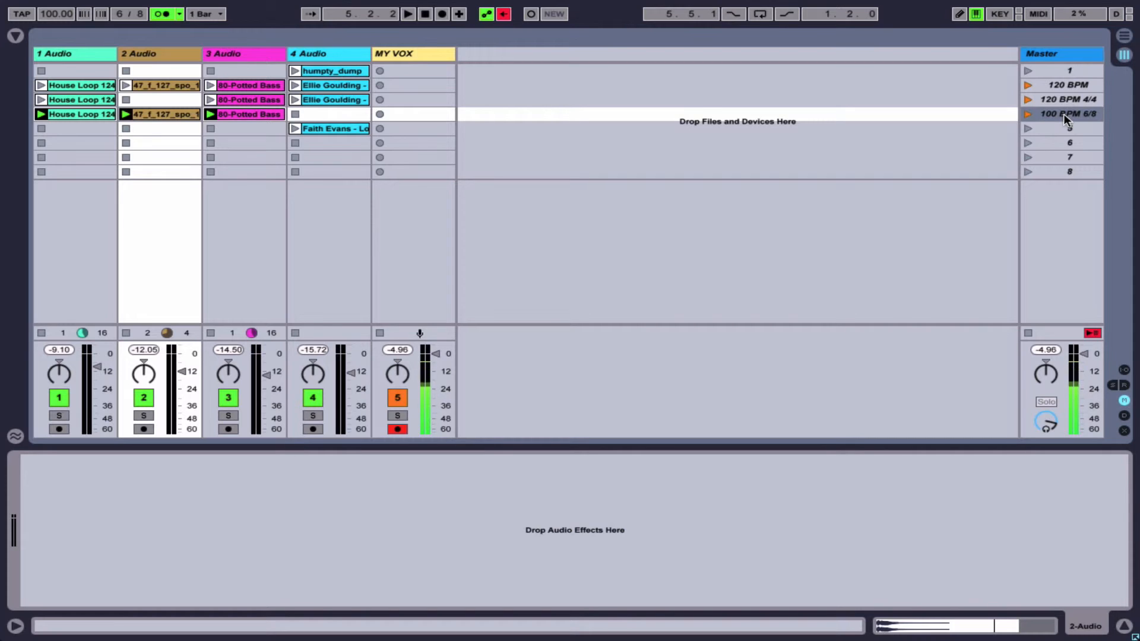
# Examine the clip settings of the two Ellie Goulding clips on 4 Audio and the scene 2 Potted Bass clip on 3 Audio
pyautogui.click(1052, 84)
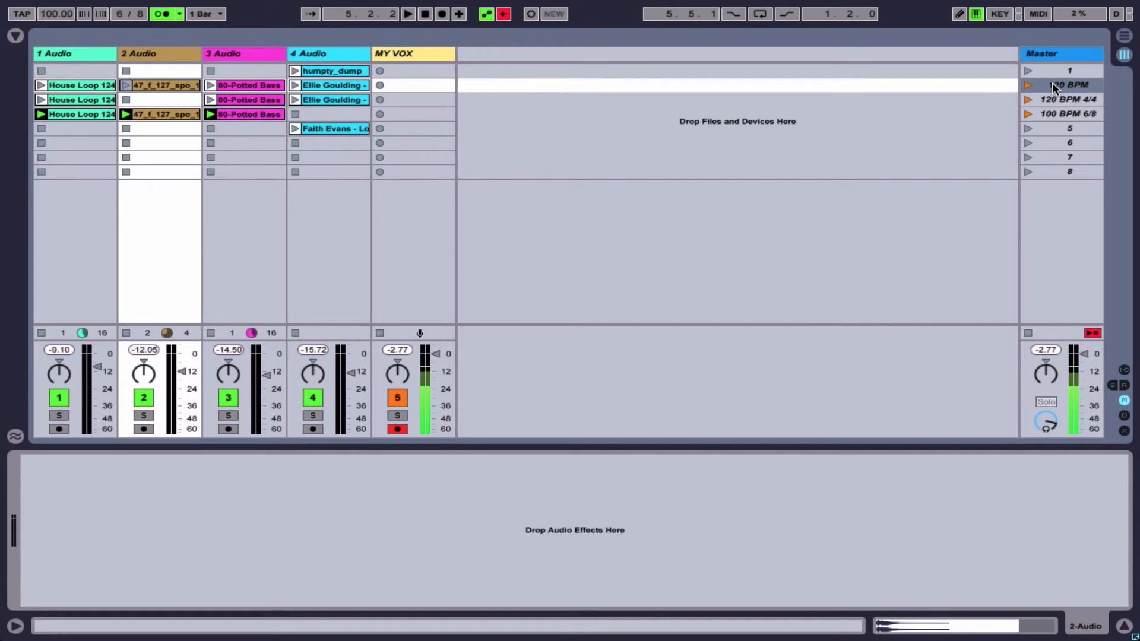
pyautogui.click(1052, 113)
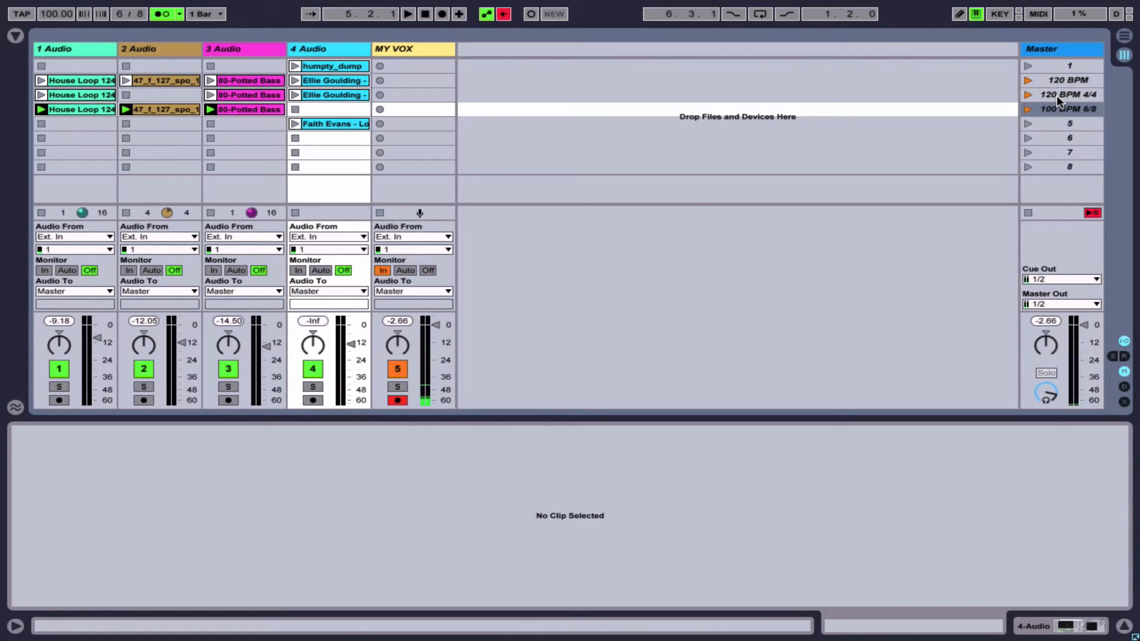
pyautogui.click(316, 80)
pyautogui.click(319, 91)
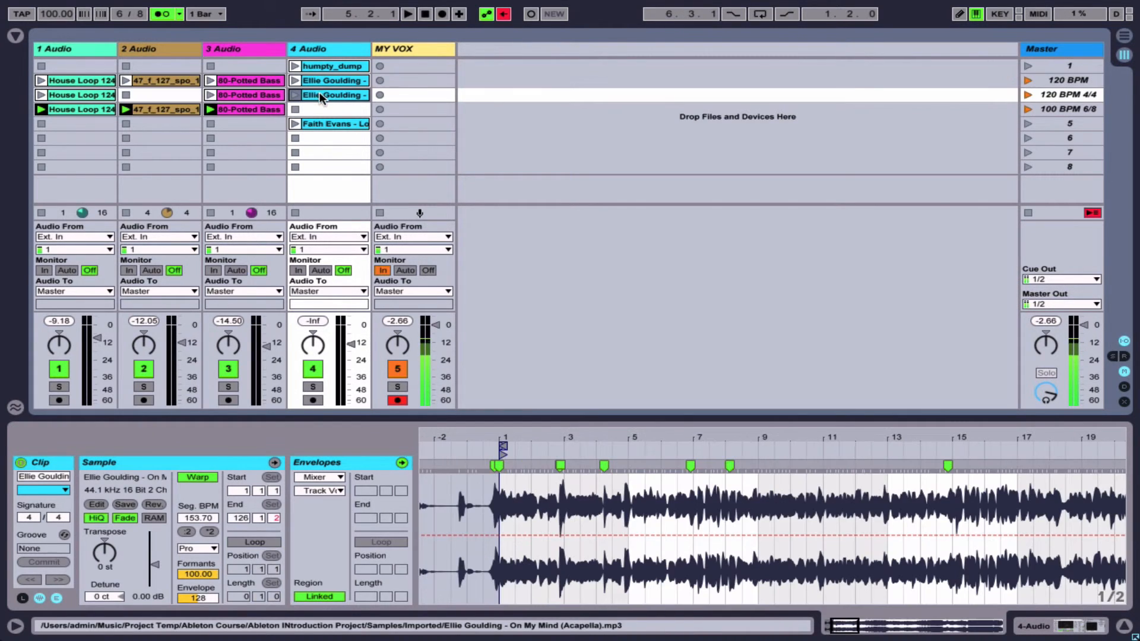
pyautogui.click(324, 83)
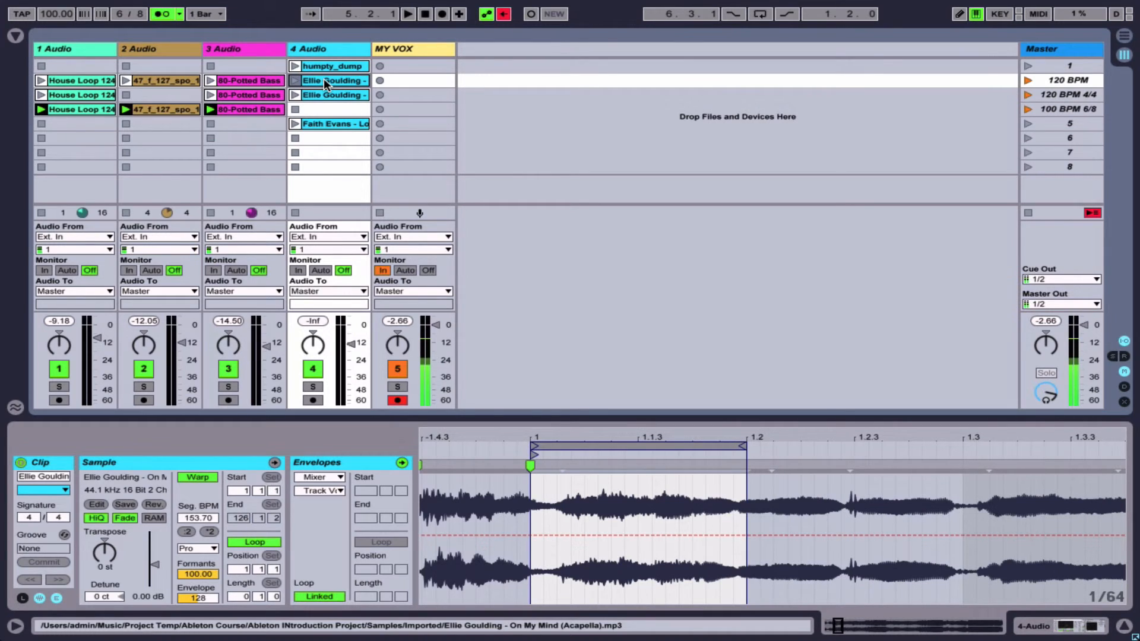
pyautogui.click(317, 93)
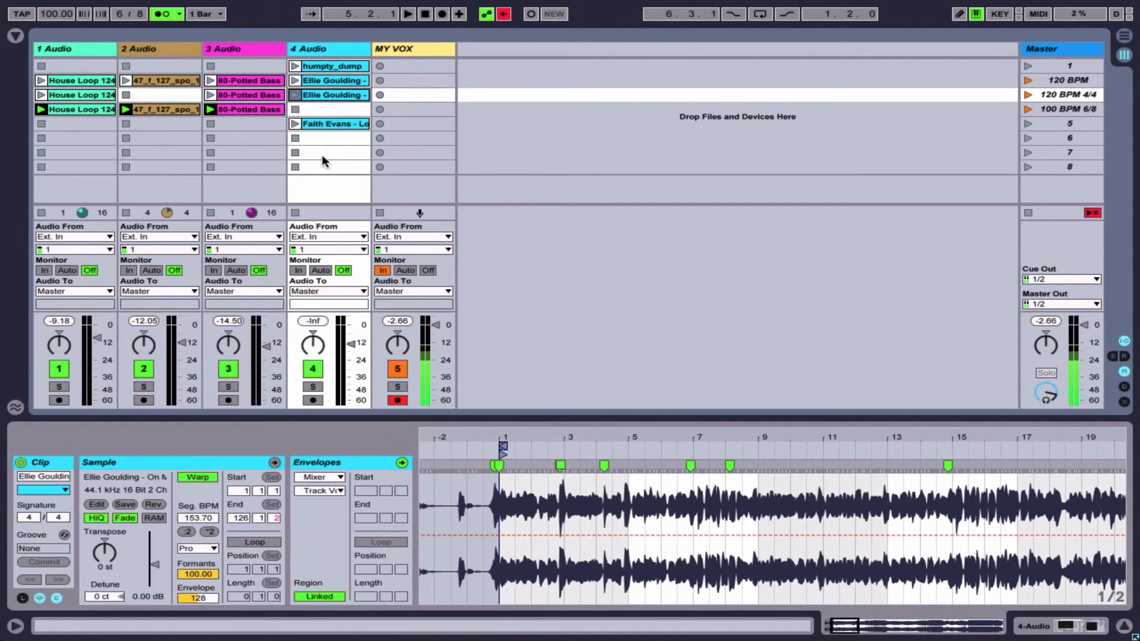
pyautogui.click(312, 82)
pyautogui.click(249, 83)
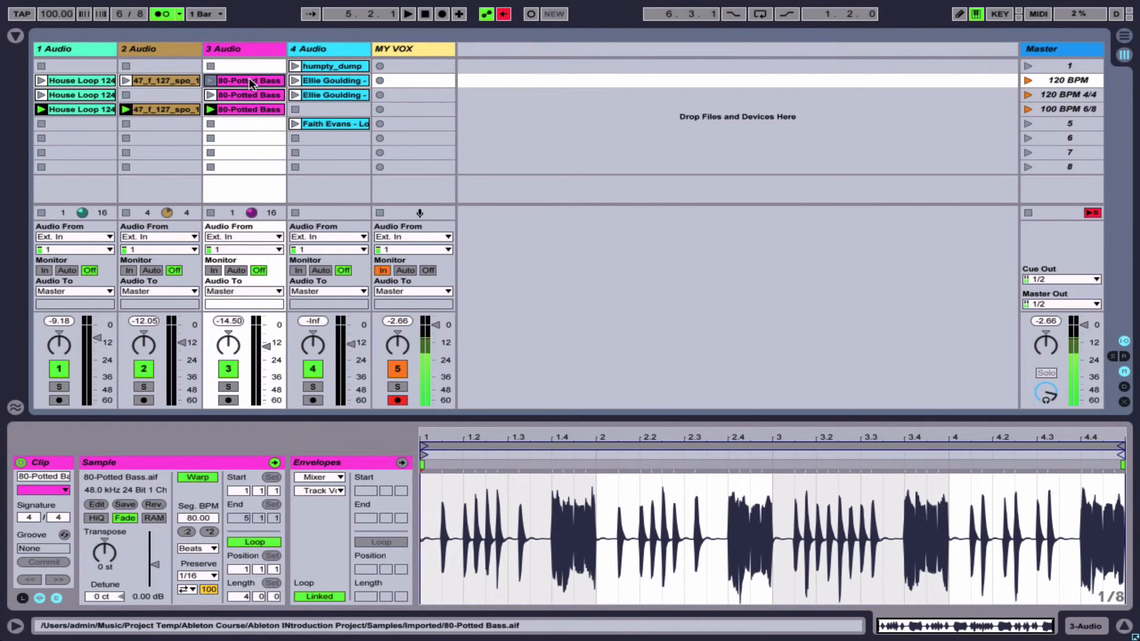
# Show only the Launch settings beside the waveform for the scene 3 Potted Bass clip, keeping its launch mode at Trigger
pyautogui.click(248, 94)
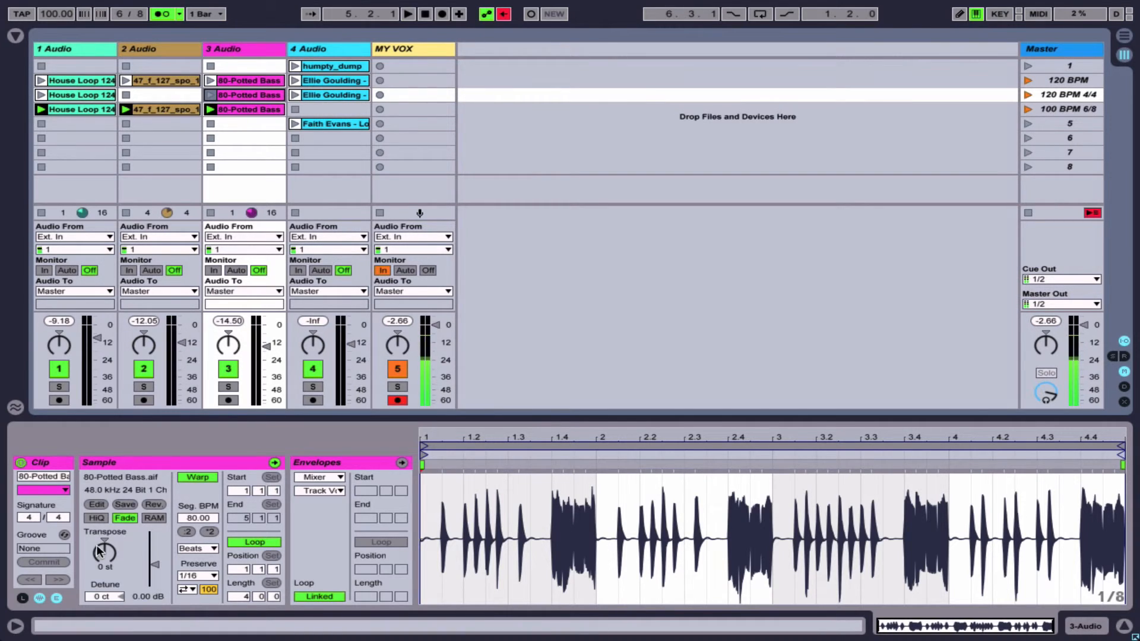
pyautogui.click(22, 599)
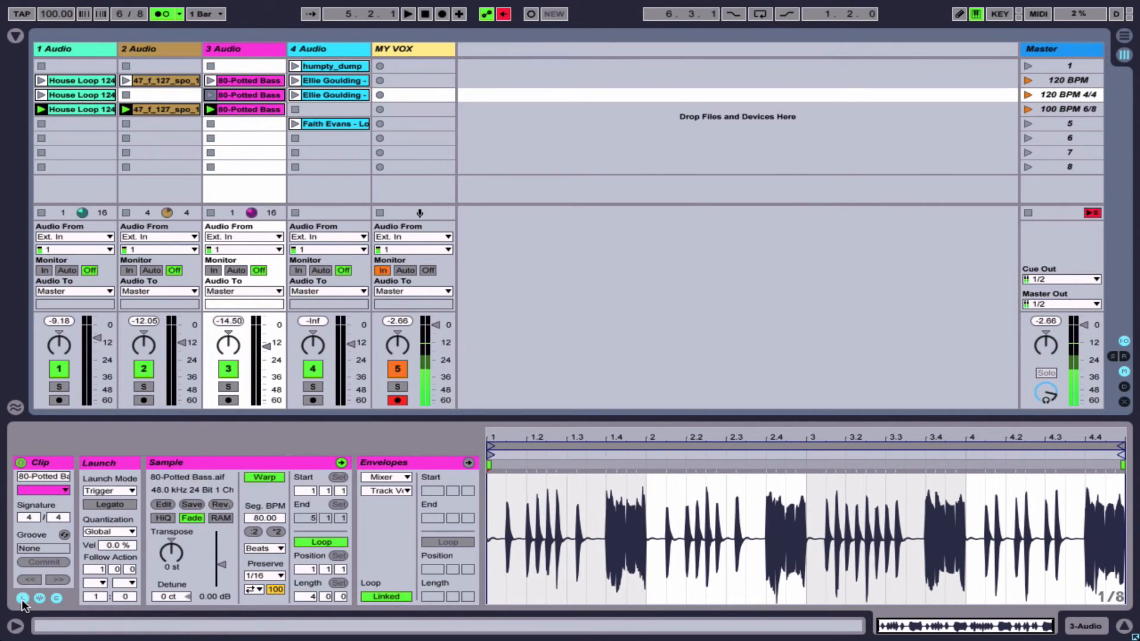
pyautogui.click(56, 599)
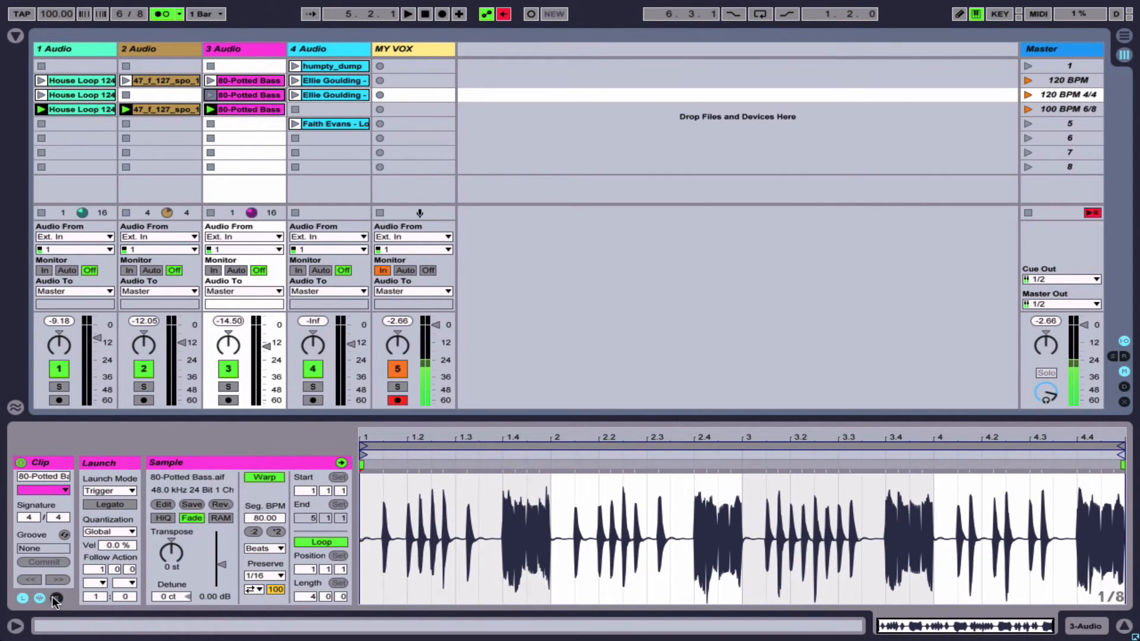
pyautogui.click(39, 598)
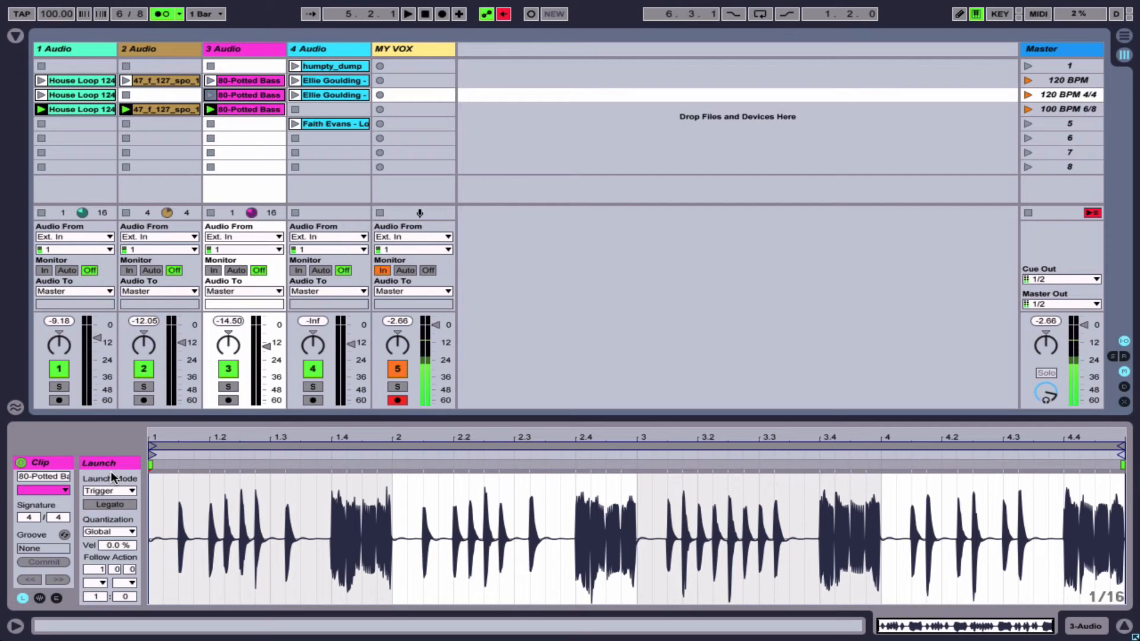
pyautogui.click(132, 492)
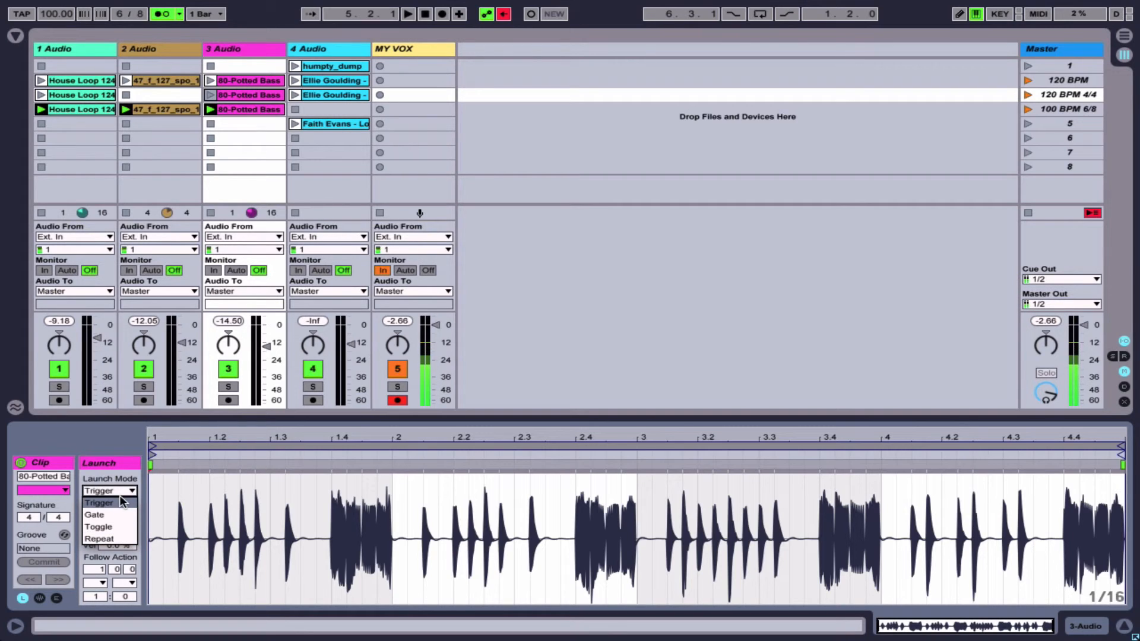
pyautogui.click(120, 501)
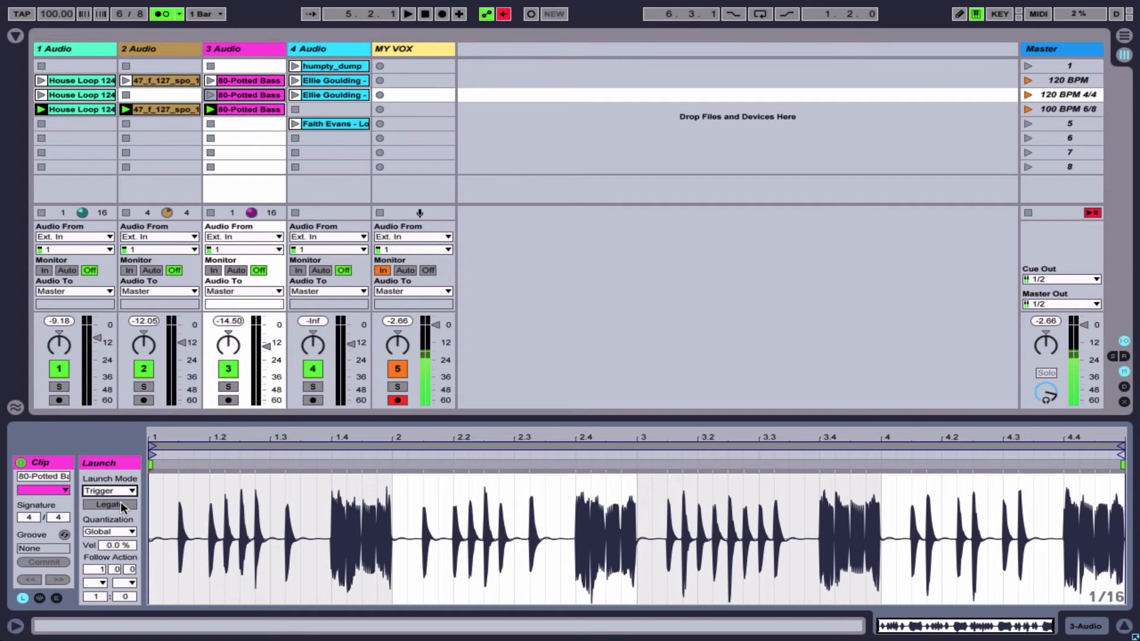
# Compare the Launch settings and loop starts of the two Ellie Goulding clips in scenes 2 and 3 on 4 Audio
pyautogui.click(326, 80)
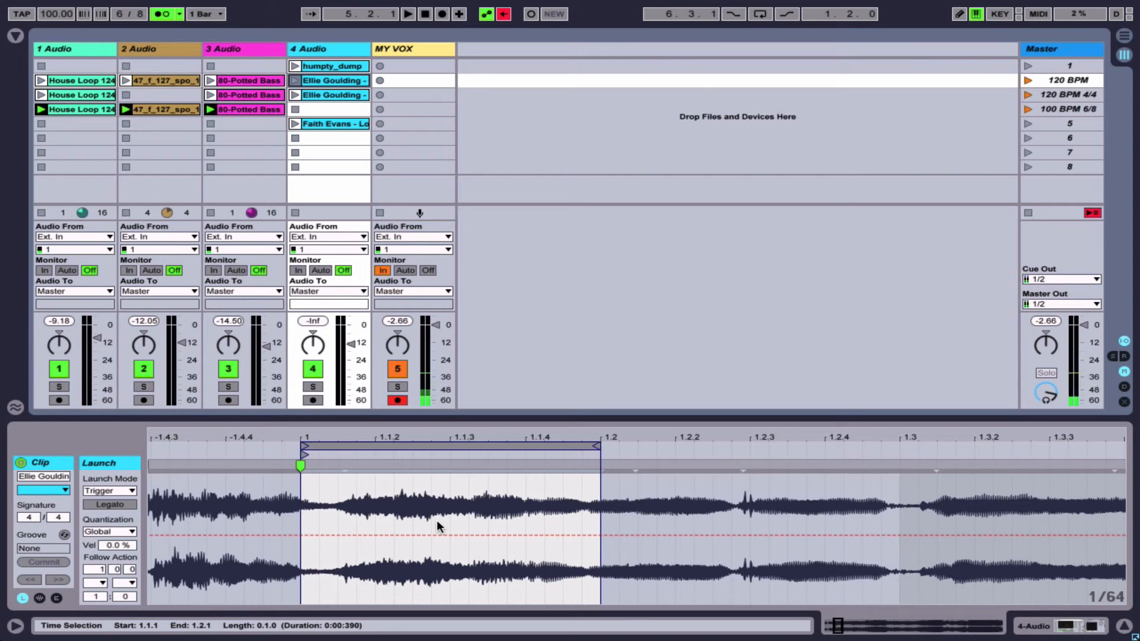
pyautogui.click(328, 91)
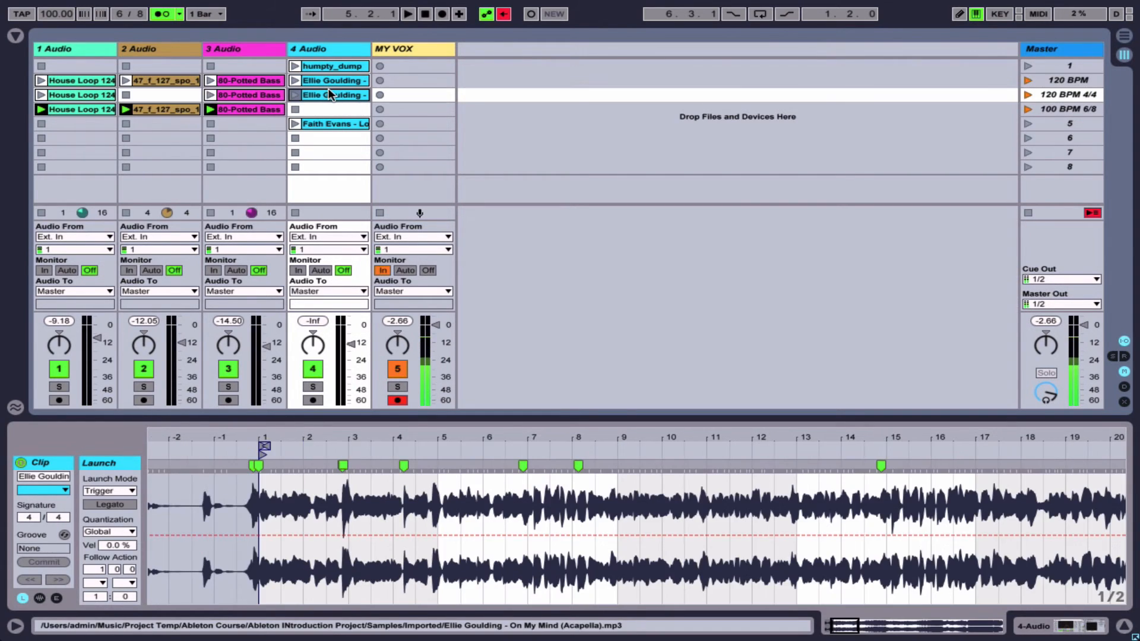
pyautogui.moveTo(263, 435); pyautogui.dragTo(255, 507)
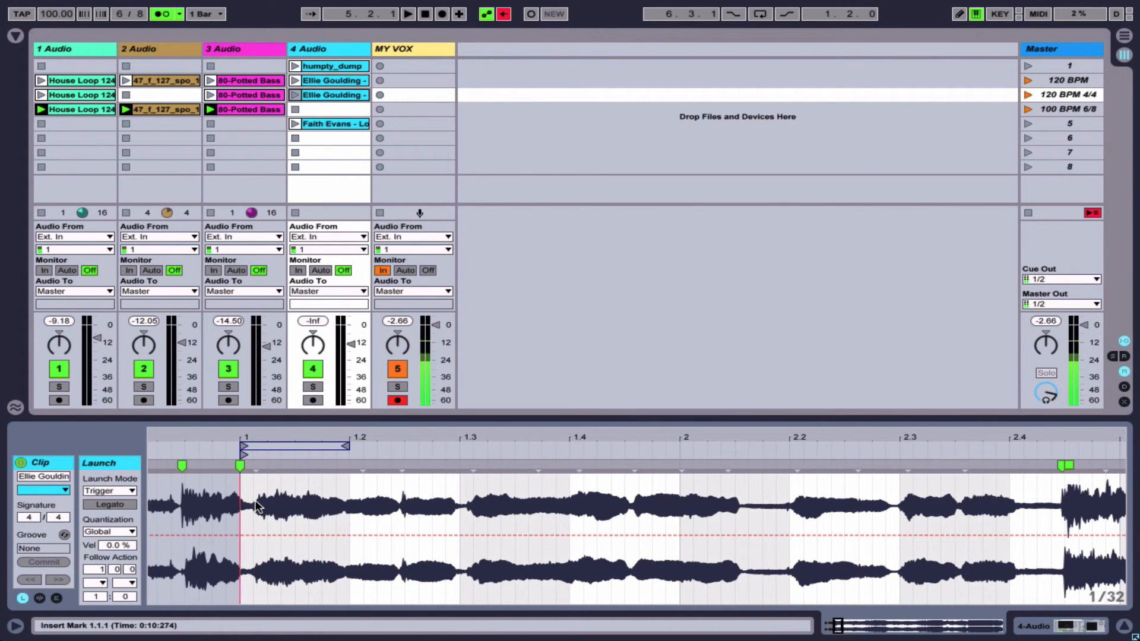
pyautogui.click(329, 81)
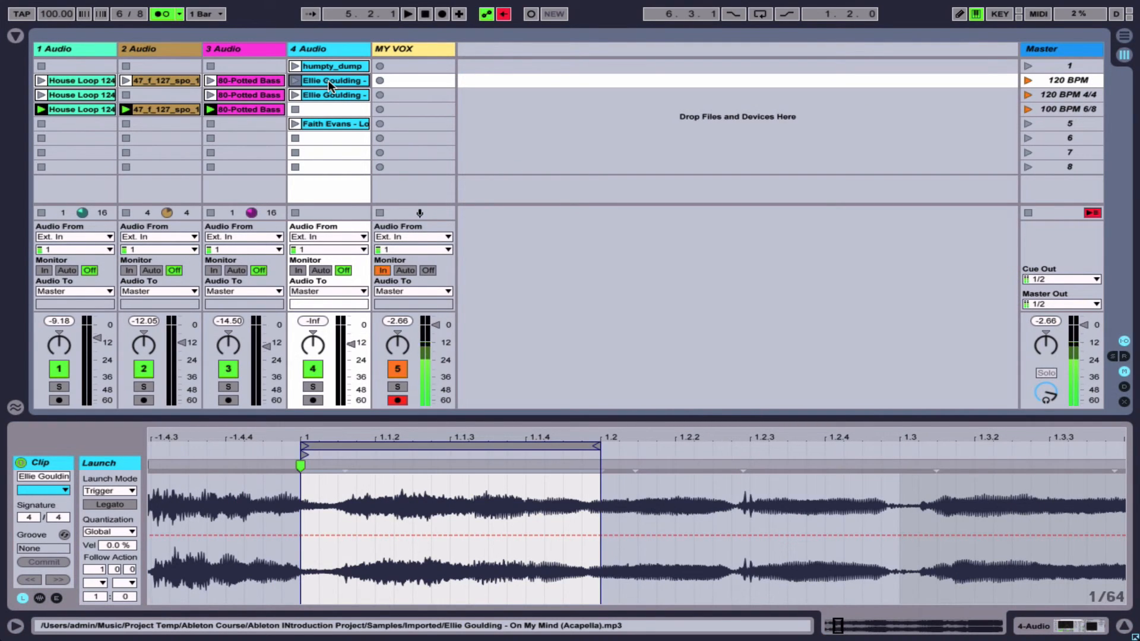
pyautogui.click(327, 95)
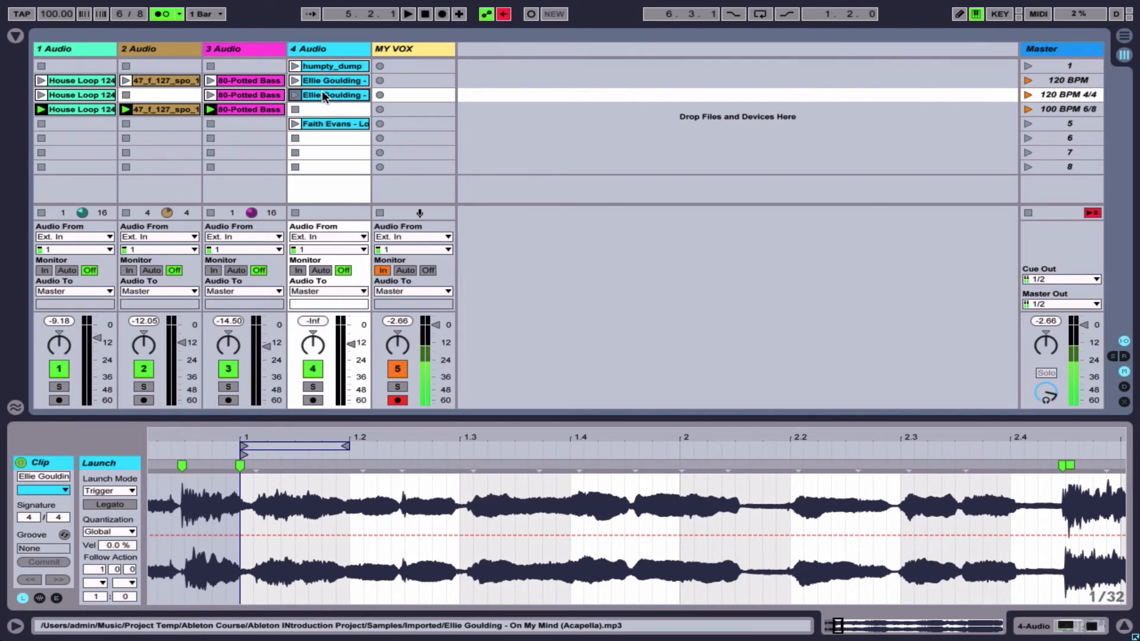
pyautogui.click(315, 80)
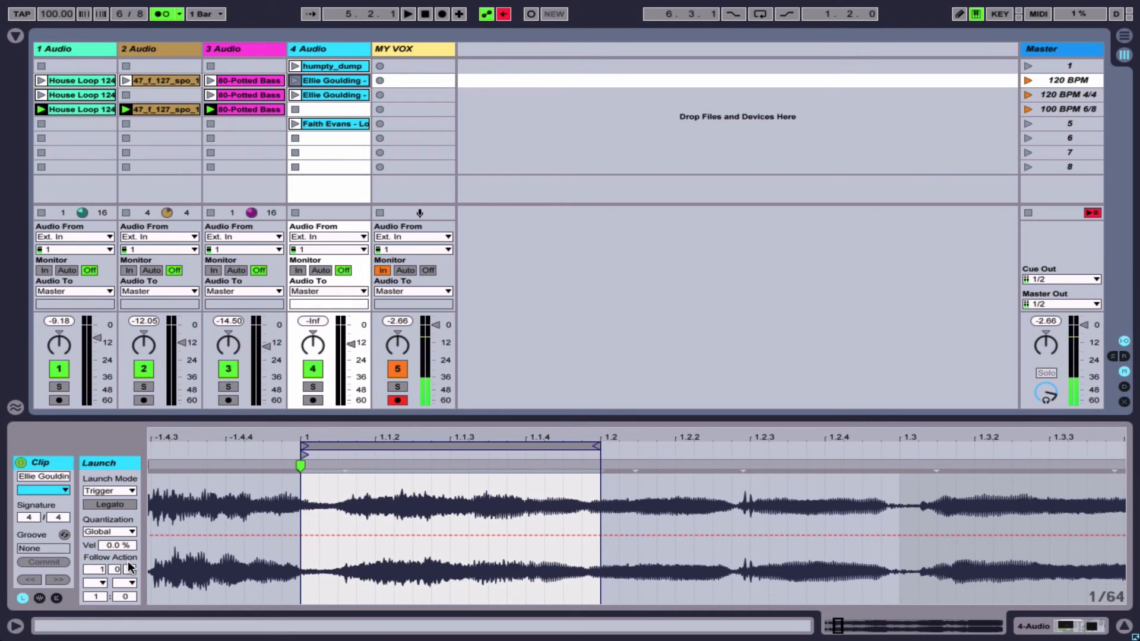
# Set the first follow action of the scene 2 Ellie Goulding clip on 4 Audio to Next, with a follow time of 1 0 0
pyautogui.click(101, 569)
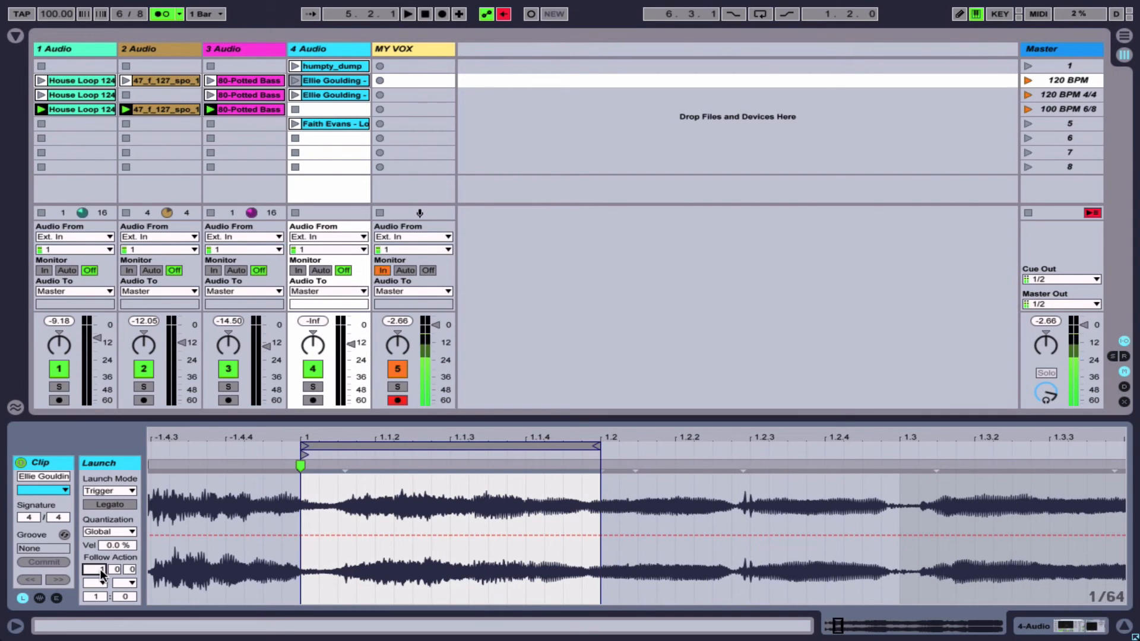
pyautogui.click(99, 582)
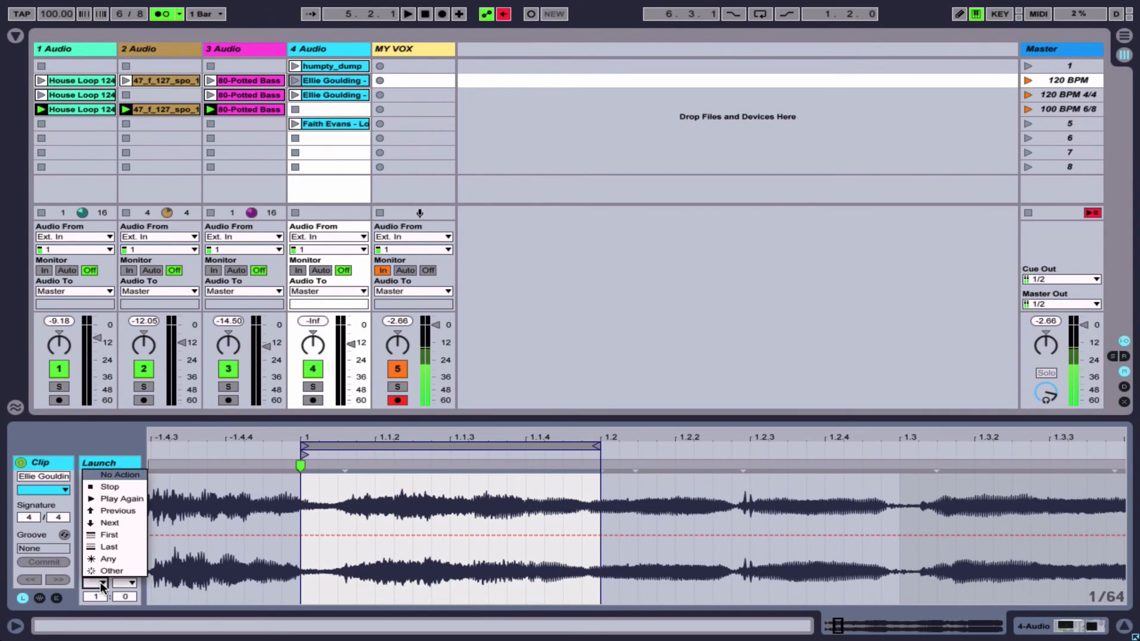
pyautogui.click(117, 519)
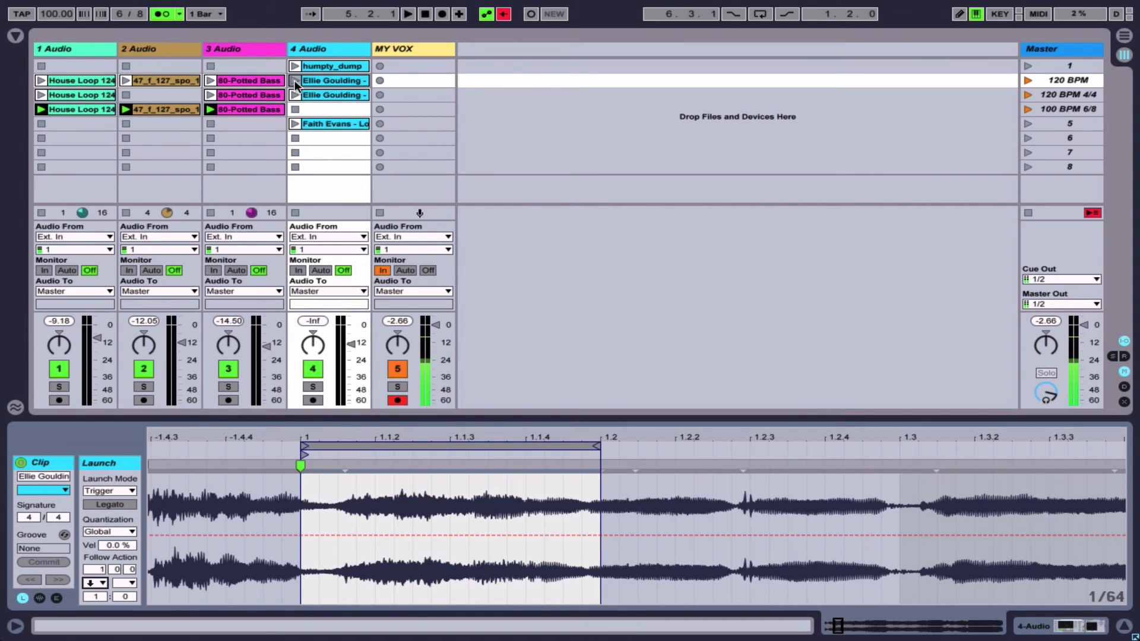
pyautogui.click(318, 94)
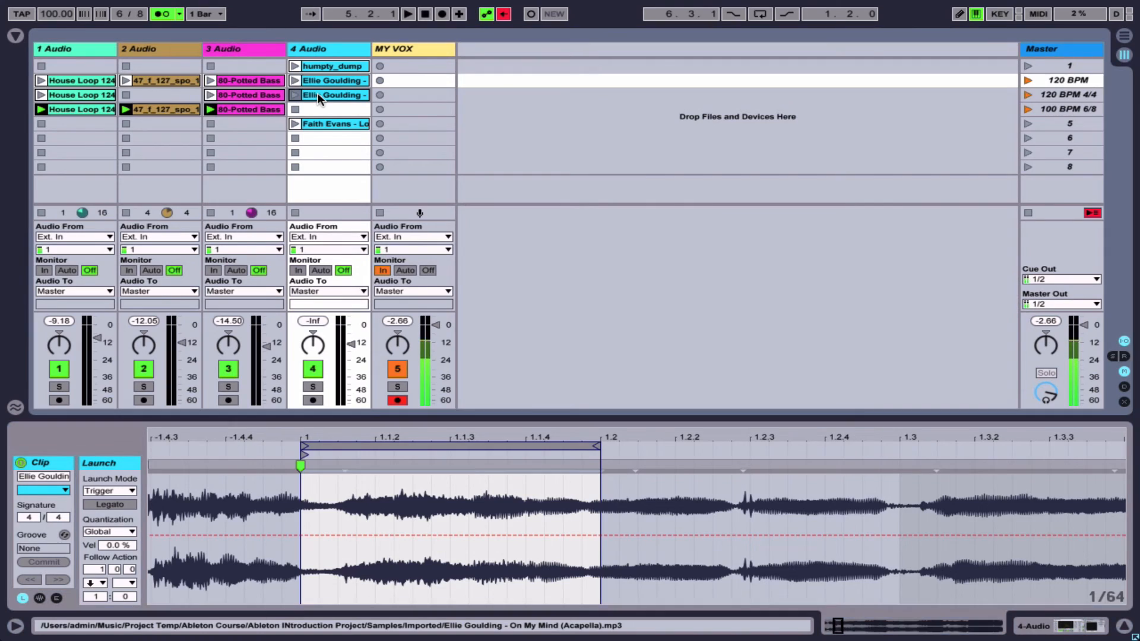
pyautogui.click(312, 81)
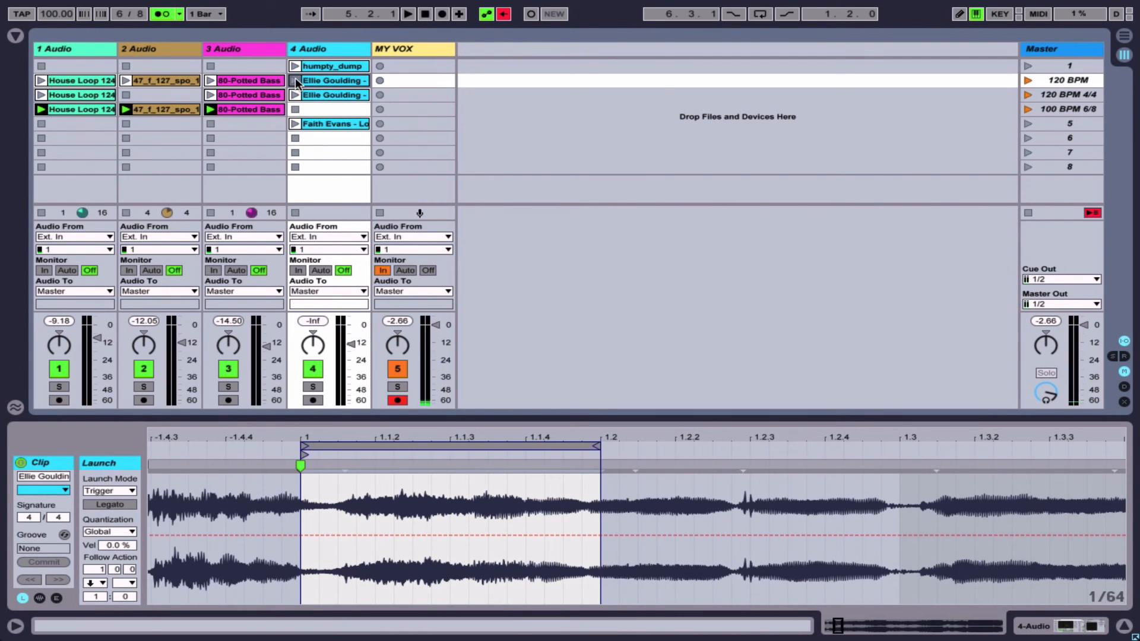
# Turn off the metronome and set the global time signature to 4/4
pyautogui.click(162, 14)
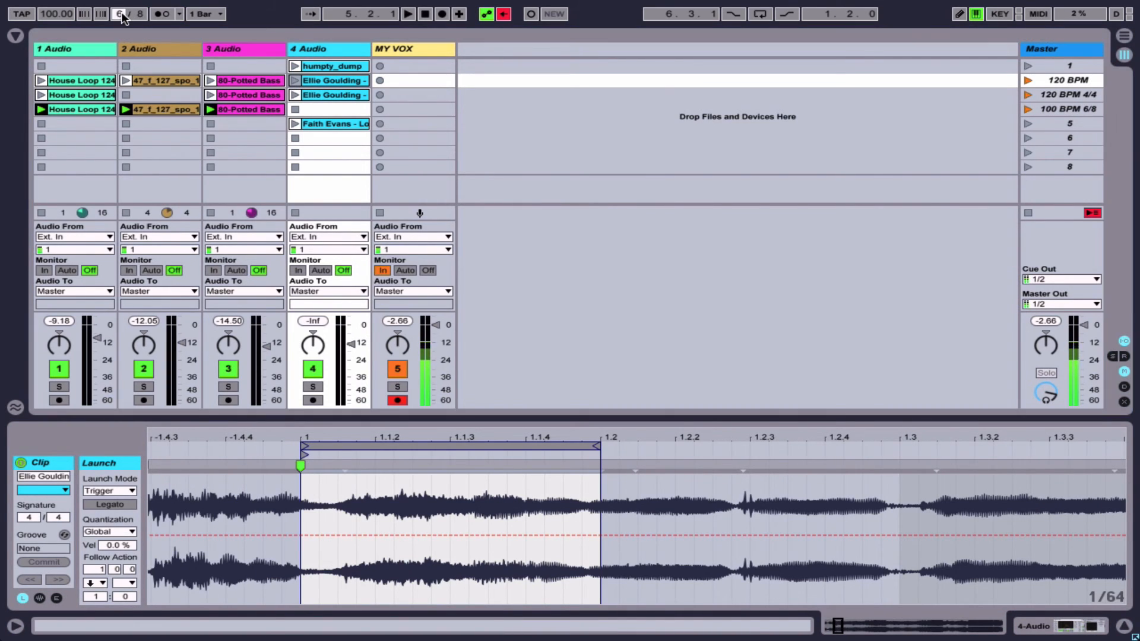
pyautogui.click(138, 14)
pyautogui.write('4')
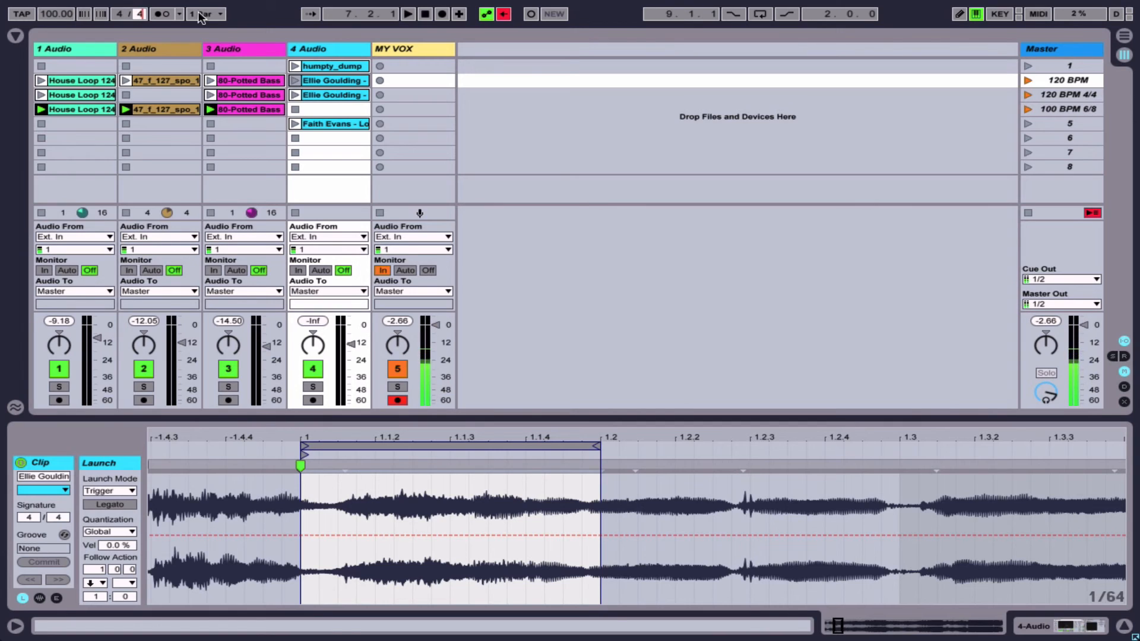
# Play the scene 2 Ellie Goulding clip through its follow action, raising the 4 Audio volume to -7.0 dB, and stop playback
pyautogui.click(323, 81)
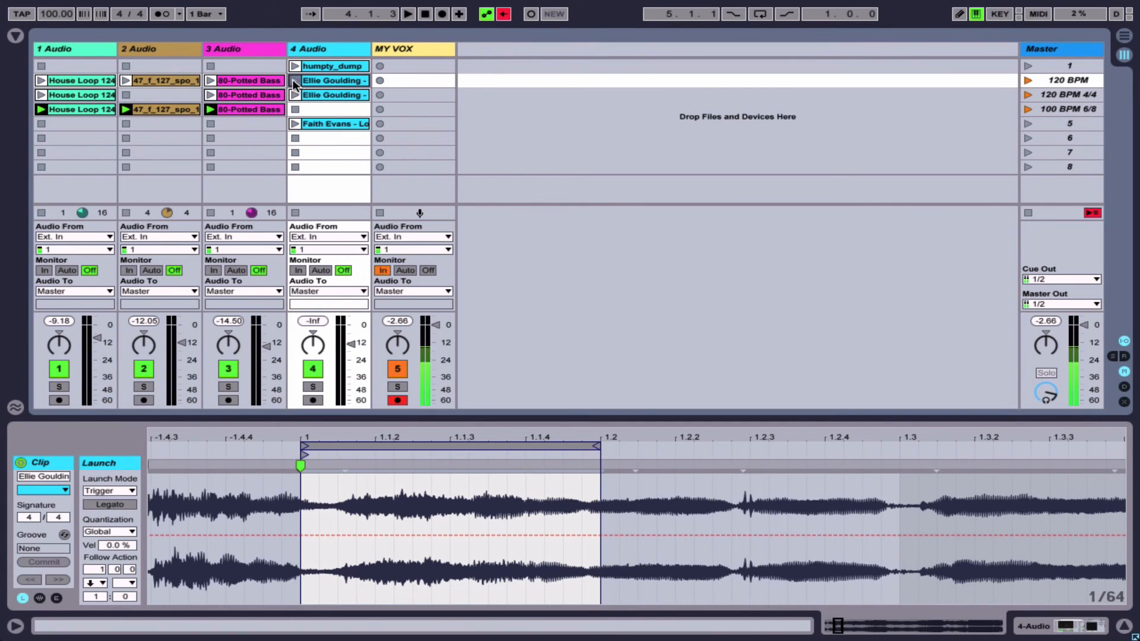
pyautogui.click(294, 81)
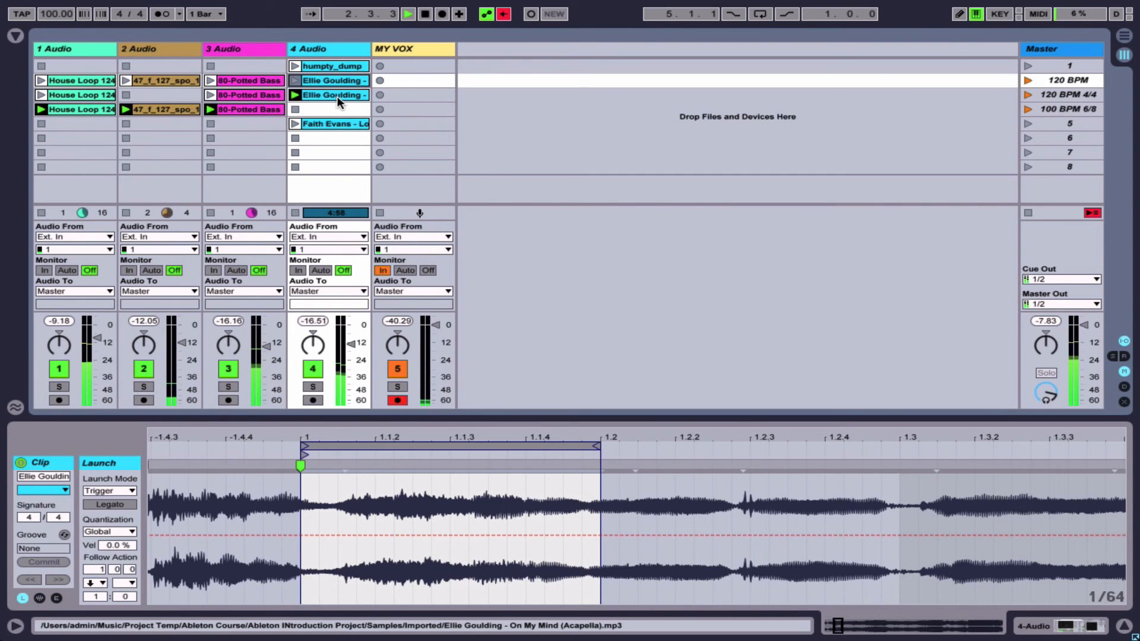
pyautogui.moveTo(350, 344); pyautogui.dragTo(350, 337)
pyautogui.press('space')
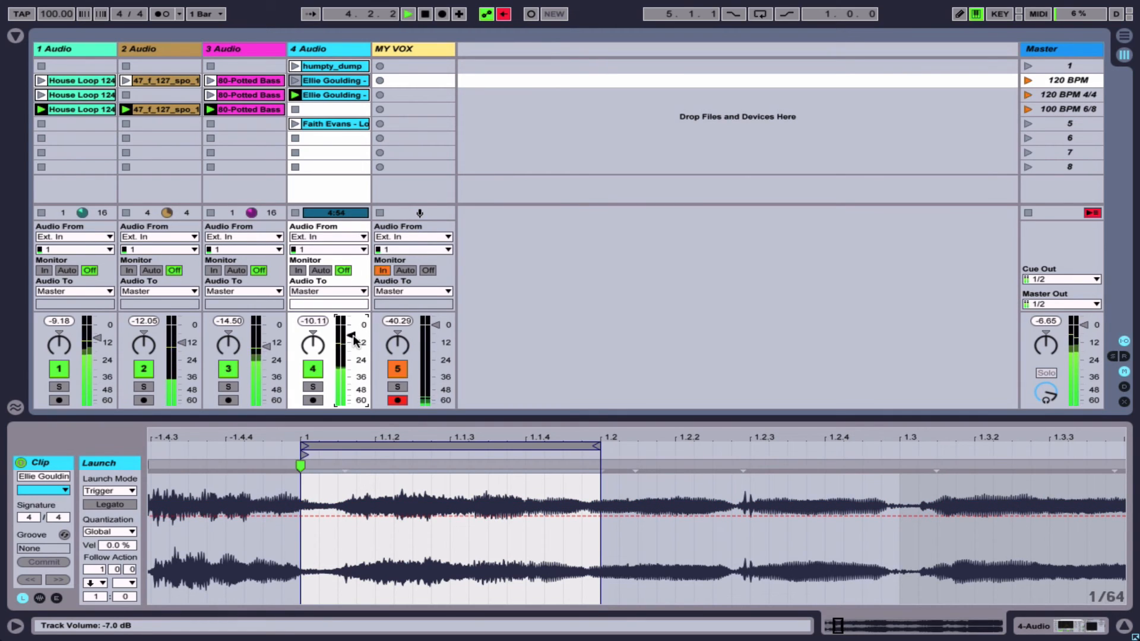